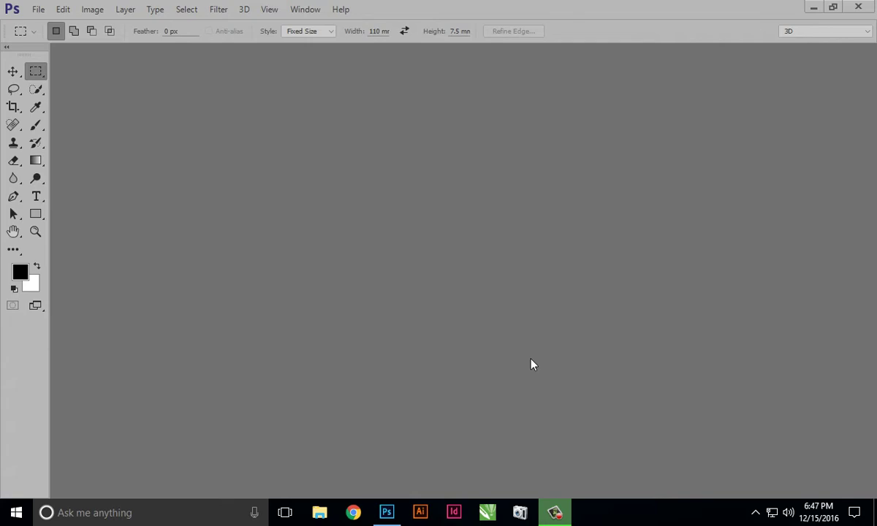
Step: Create a new white 5 × 5 inch document at 300 pixels per inch
{"action": "left_click", "coordinate": [39, 10]}
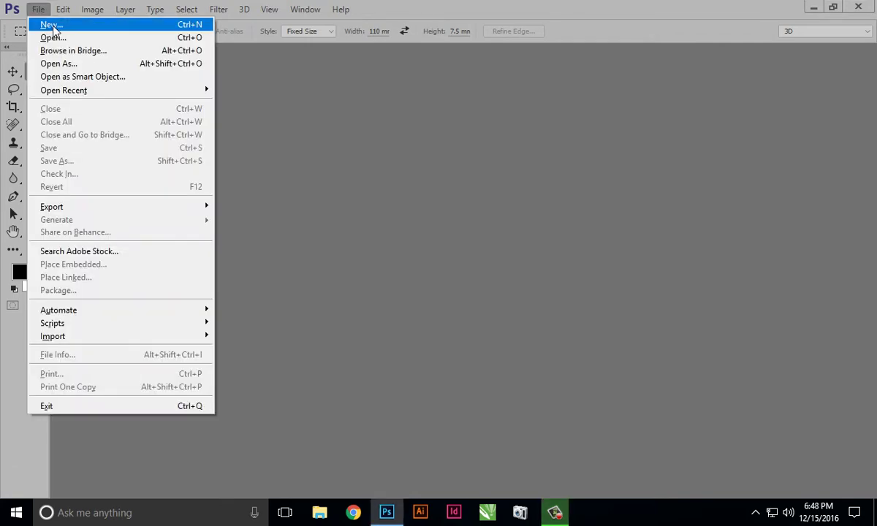
{"action": "left_click", "coordinate": [54, 26]}
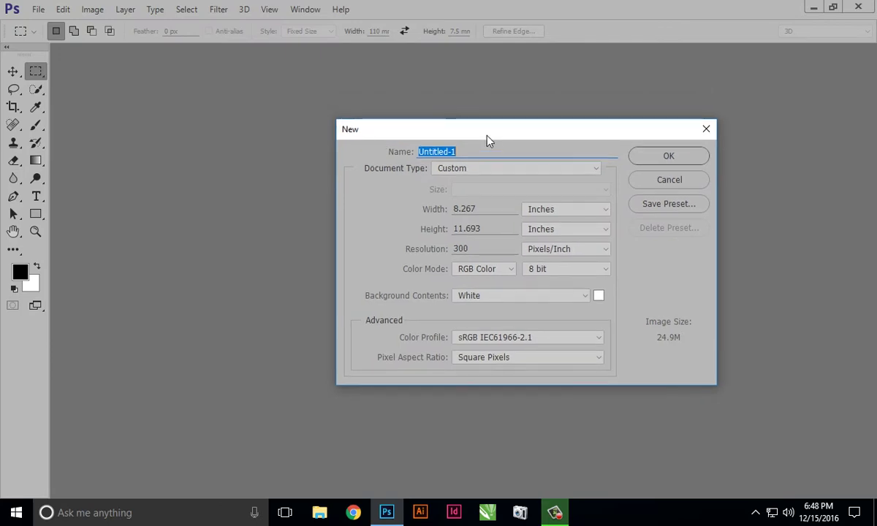
{"action": "left_click", "coordinate": [482, 210]}
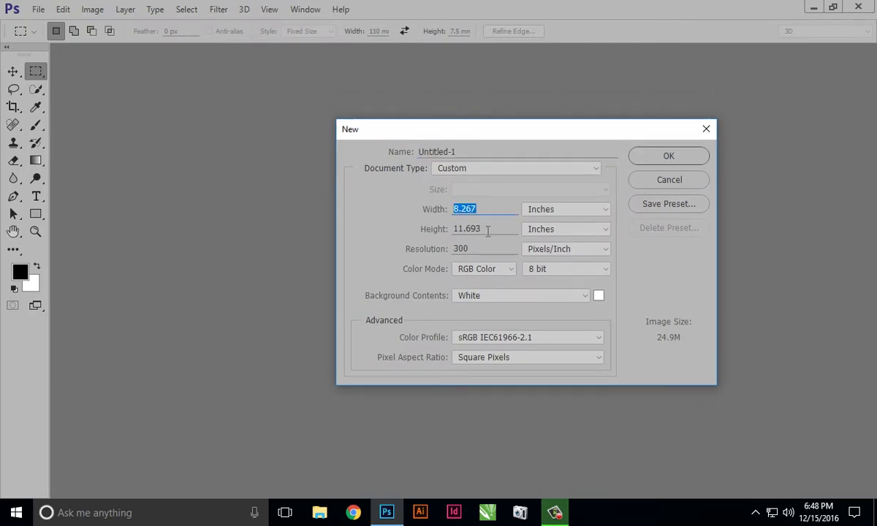
{"action": "type", "text": "5"}
{"action": "key", "text": "Tab"}
{"action": "key", "text": "Tab"}
{"action": "type", "text": "5"}
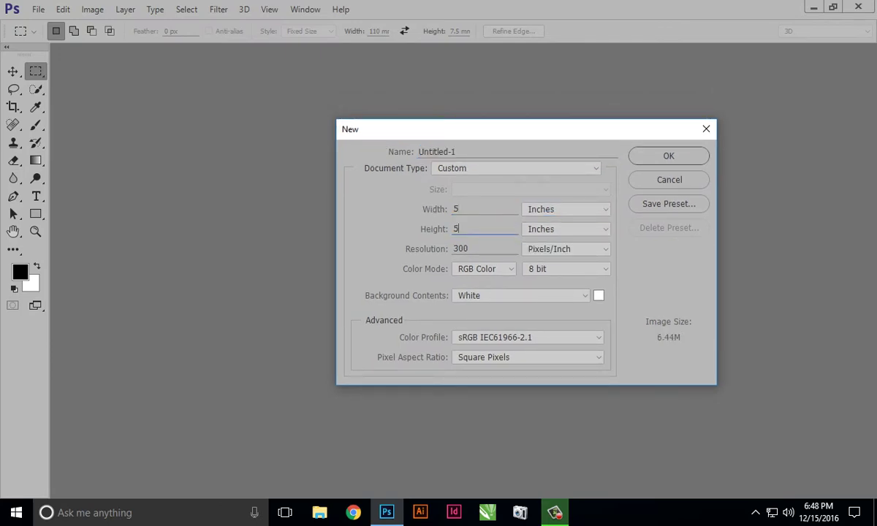
{"action": "left_click", "coordinate": [481, 248]}
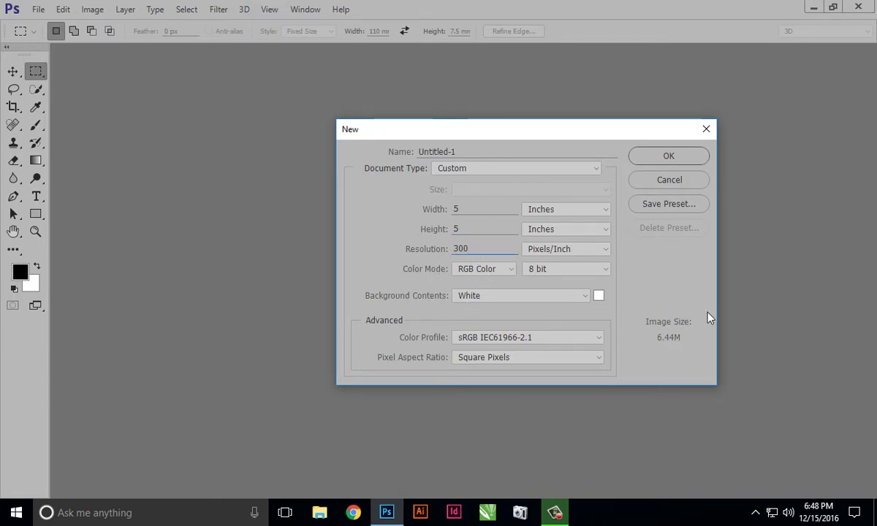
{"action": "left_click", "coordinate": [667, 156]}
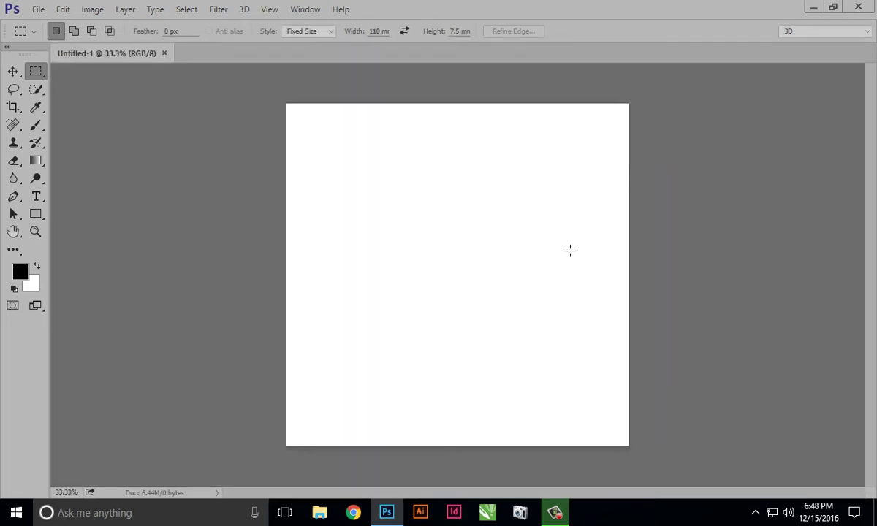
Step: Show the Layers panel and add a new empty Layer 1 above the background
{"action": "left_click", "coordinate": [305, 10]}
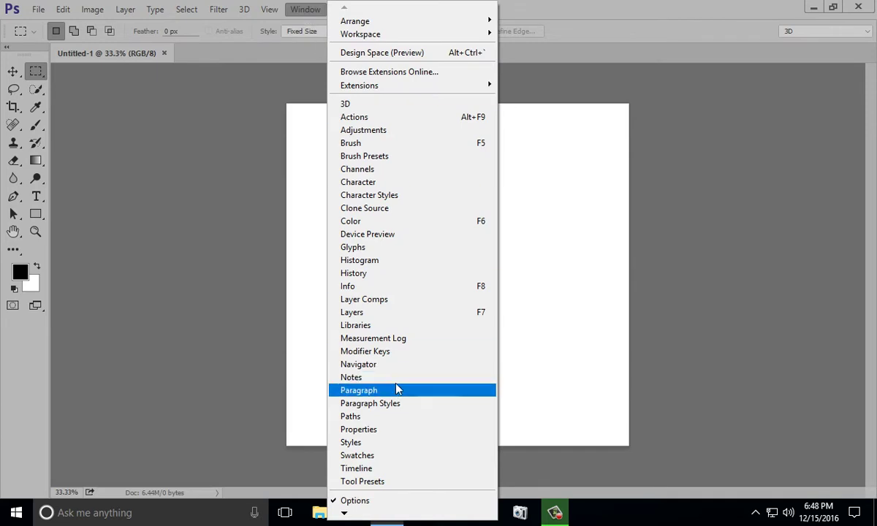
{"action": "left_click", "coordinate": [473, 314]}
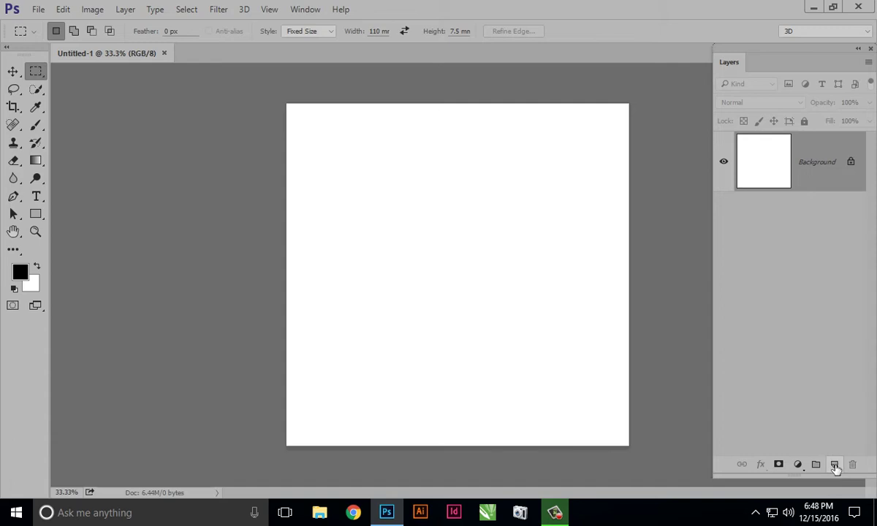
{"action": "left_click", "coordinate": [835, 465]}
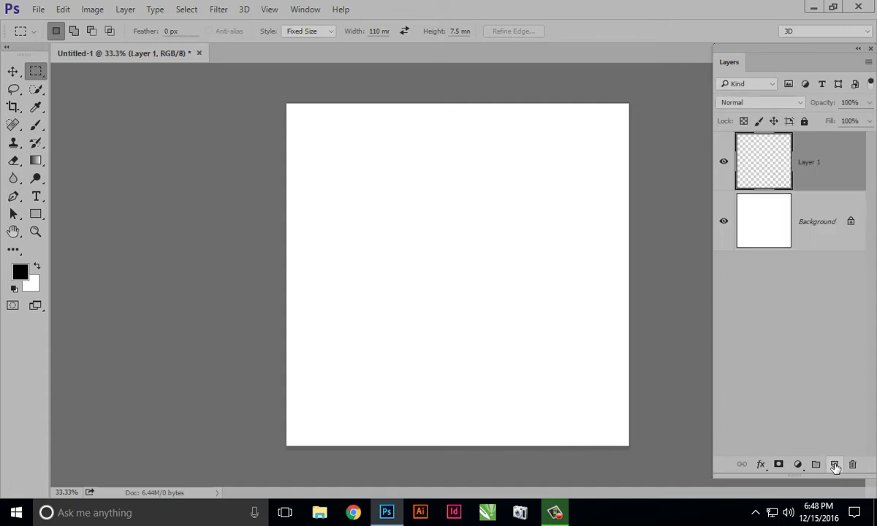
Step: Draw a circular selection near the page centre with the Elliptical Marquee Tool
{"action": "right_click", "coordinate": [35, 69]}
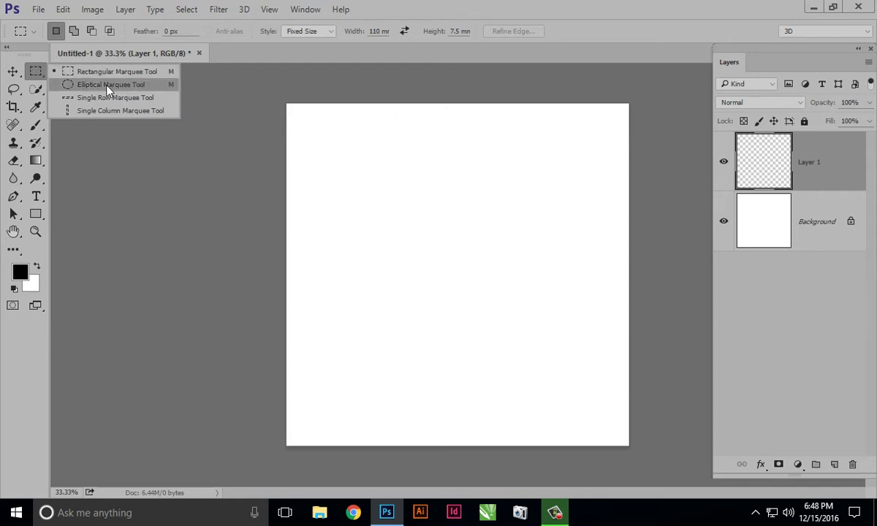
{"action": "left_click", "coordinate": [108, 86]}
{"action": "mouse_move", "coordinate": [395, 224]}
{"action": "left_mouse_down"}
{"action": "mouse_move", "coordinate": [475, 293]}
{"action": "mouse_move", "coordinate": [505, 299]}
{"action": "left_mouse_up"}
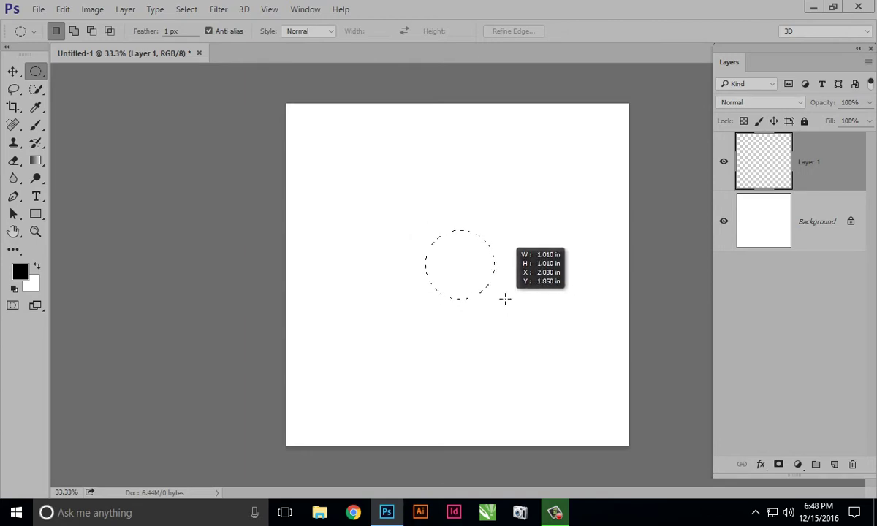
{"action": "mouse_move", "coordinate": [505, 298]}
{"action": "left_mouse_down"}
{"action": "mouse_move", "coordinate": [474, 267]}
{"action": "mouse_move", "coordinate": [568, 294]}
{"action": "mouse_move", "coordinate": [435, 293]}
{"action": "mouse_move", "coordinate": [548, 314]}
{"action": "mouse_move", "coordinate": [514, 321]}
{"action": "mouse_move", "coordinate": [491, 304]}
{"action": "mouse_move", "coordinate": [542, 239]}
{"action": "mouse_move", "coordinate": [450, 298]}
{"action": "mouse_move", "coordinate": [523, 290]}
{"action": "mouse_move", "coordinate": [495, 301]}
{"action": "mouse_move", "coordinate": [505, 301]}
{"action": "mouse_move", "coordinate": [499, 292]}
{"action": "left_mouse_up"}
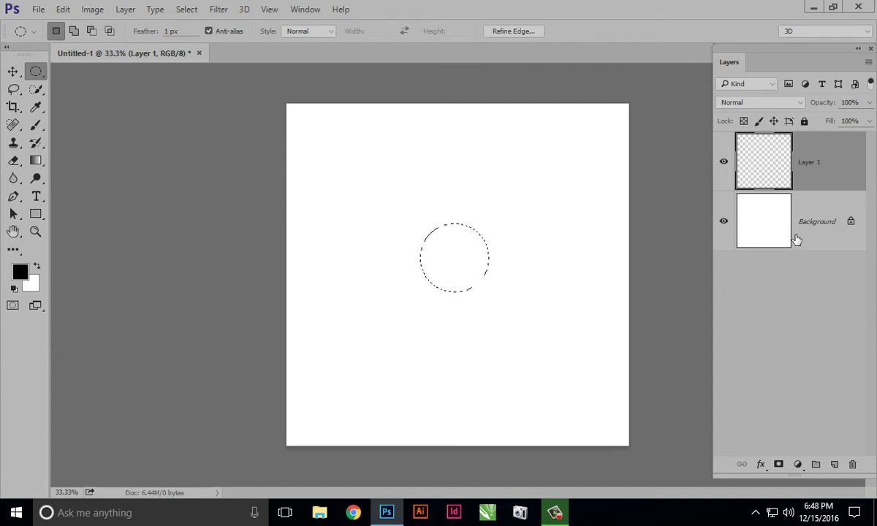
Step: Fill the circular selection with Black using Edit > Fill
{"action": "left_click", "coordinate": [63, 10]}
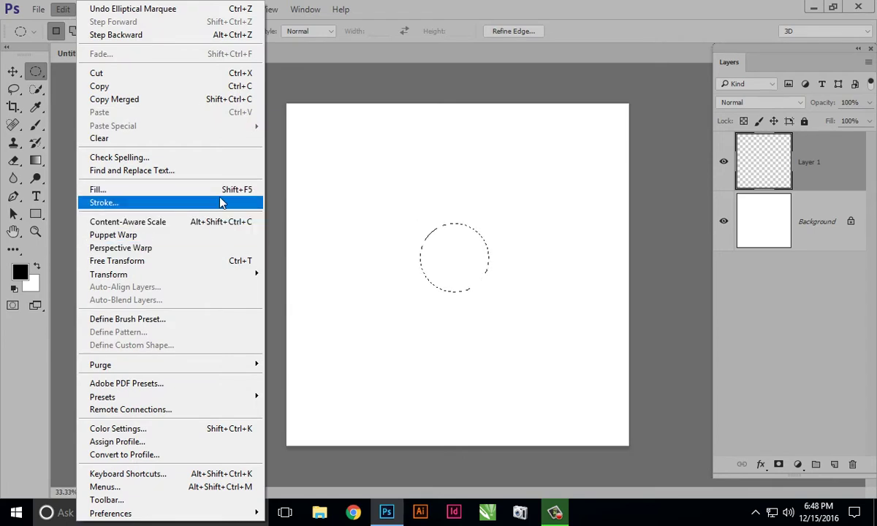
{"action": "left_click", "coordinate": [257, 190]}
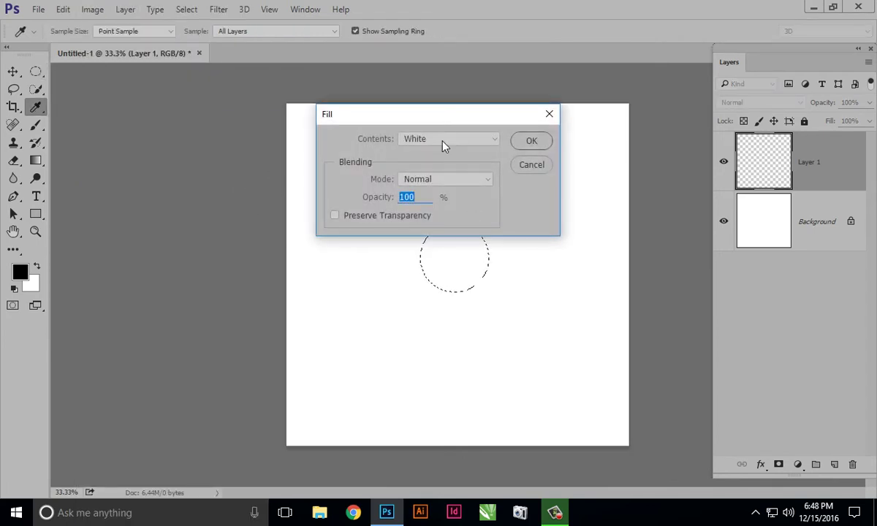
{"action": "left_click", "coordinate": [443, 144]}
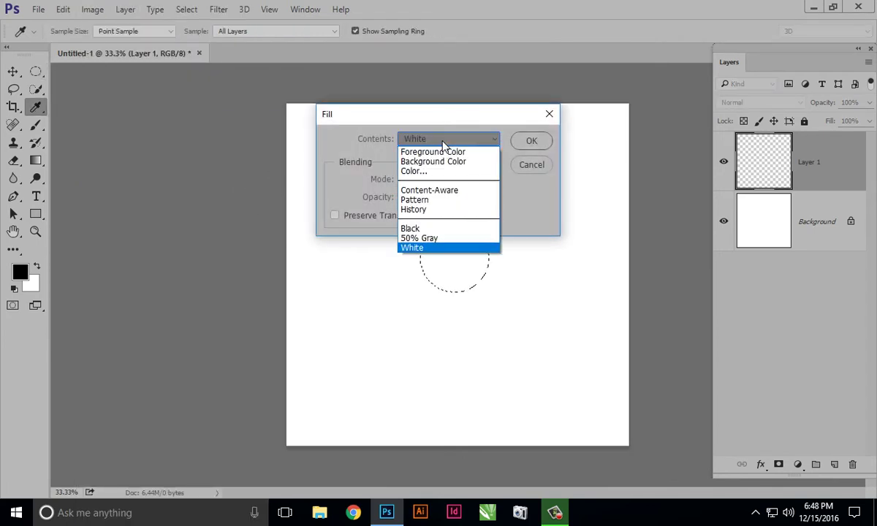
{"action": "left_click", "coordinate": [413, 228]}
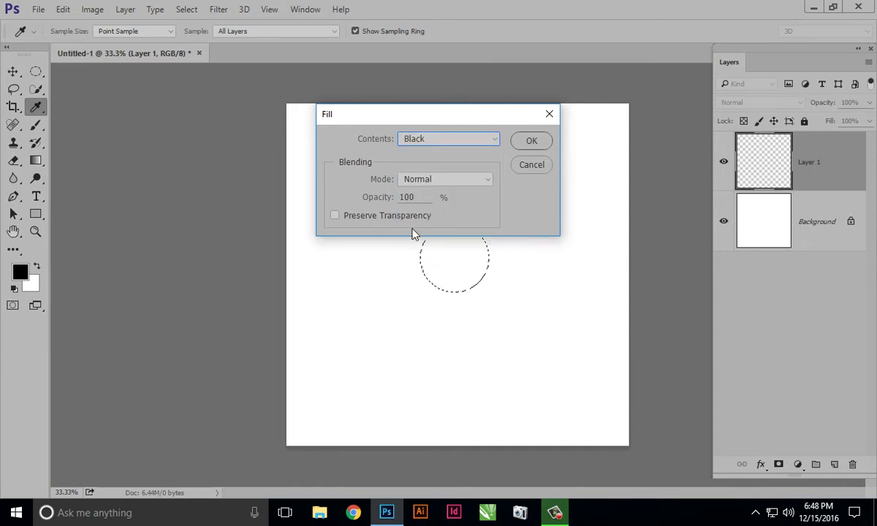
{"action": "left_click", "coordinate": [532, 142]}
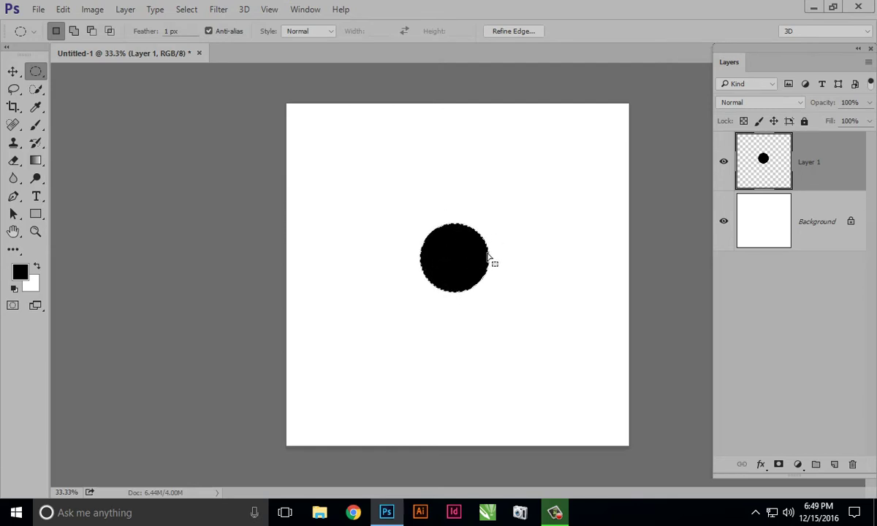
Step: Deselect the circle and nudge it slightly up and left, undoing accidental duplicate copies
{"action": "left_click", "coordinate": [188, 10]}
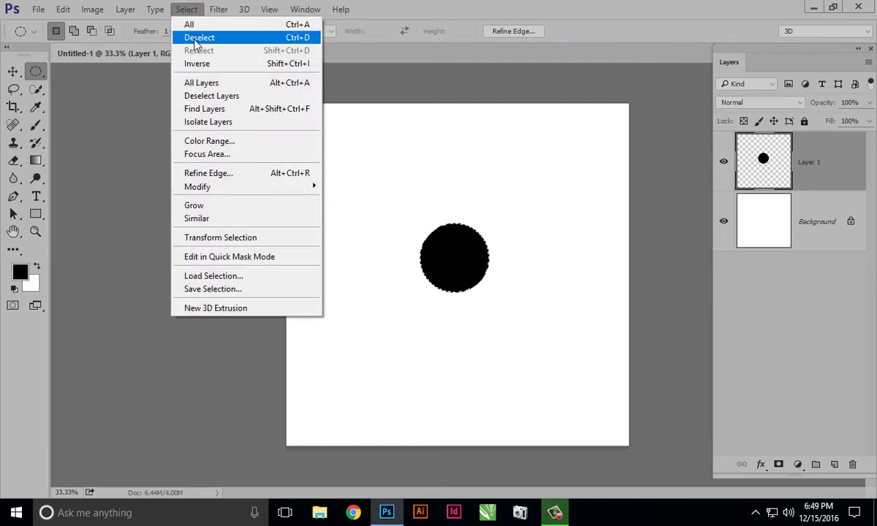
{"action": "left_click", "coordinate": [292, 38]}
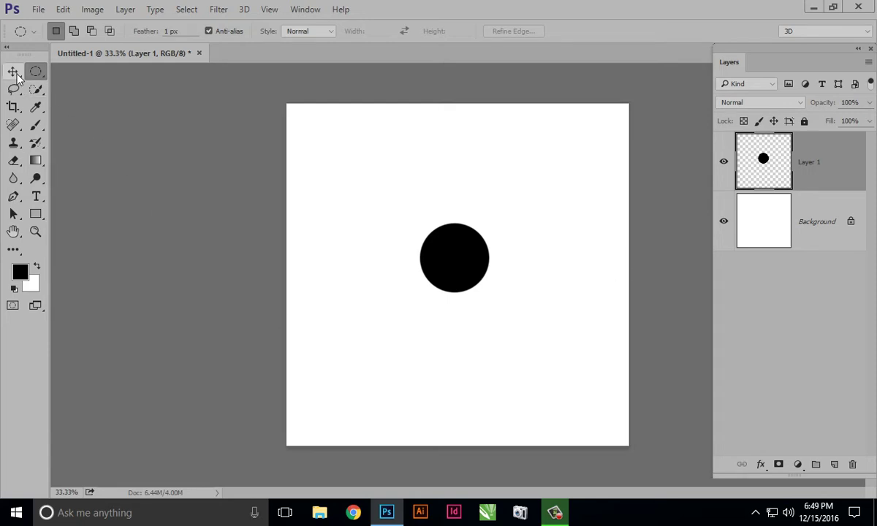
{"action": "left_click", "coordinate": [13, 71]}
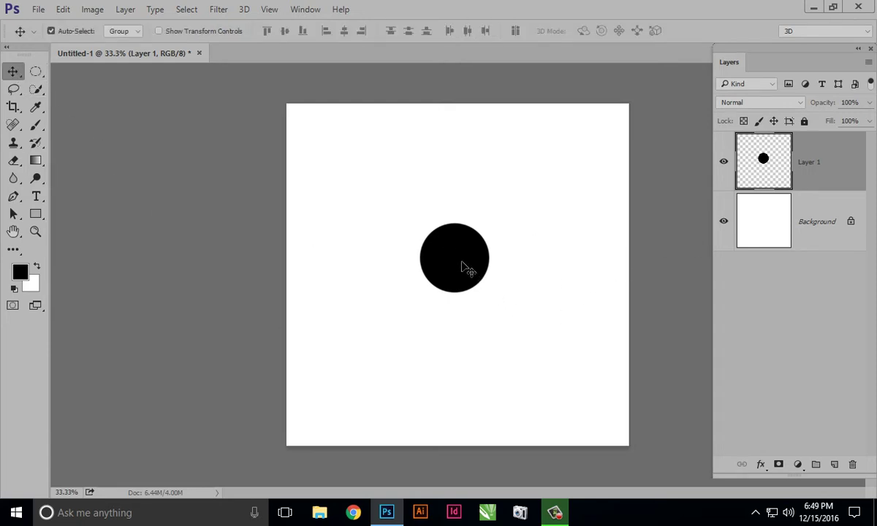
{"action": "left_click_drag", "start_coordinate": [464, 266], "coordinate": [460, 274]}
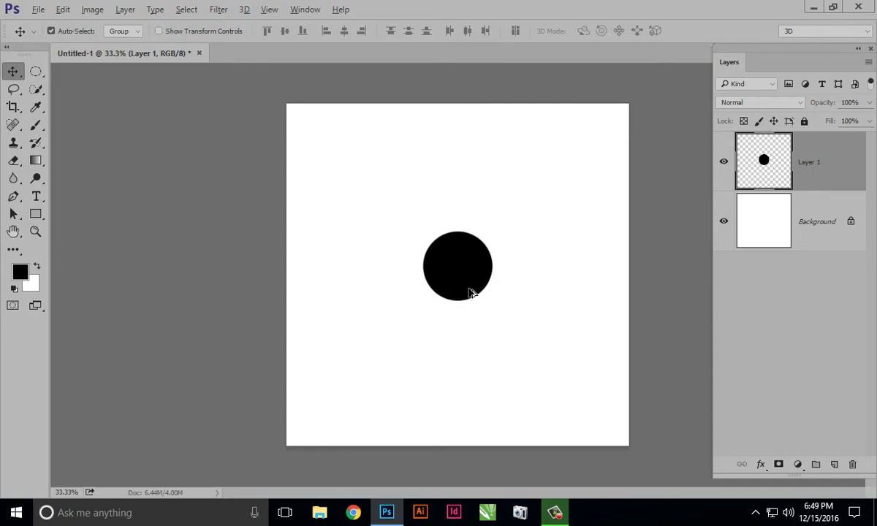
{"action": "left_click_drag", "start_coordinate": [451, 269], "coordinate": [542, 340]}
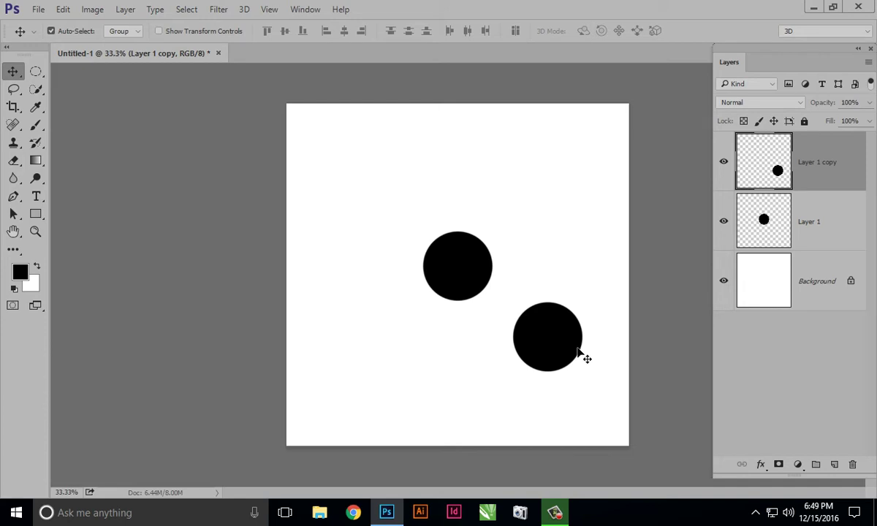
{"action": "key", "text": "ctrl+z"}
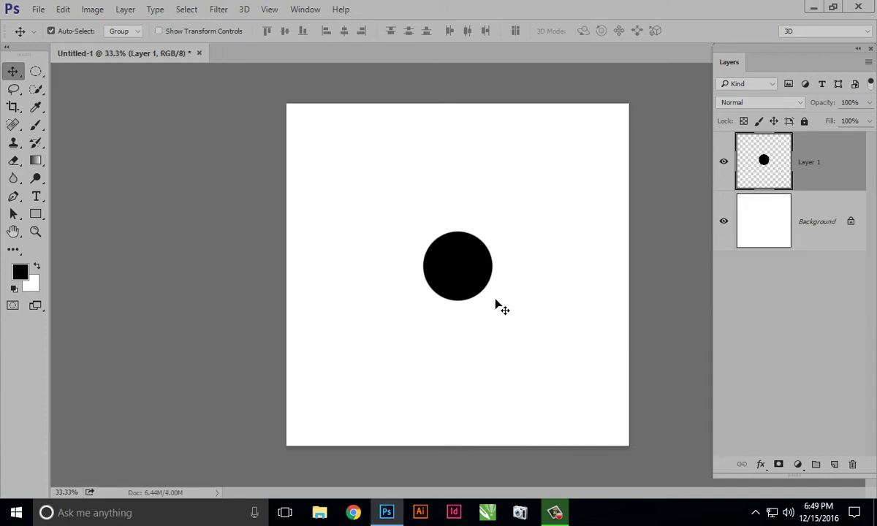
{"action": "left_click_drag", "start_coordinate": [464, 296], "coordinate": [464, 285]}
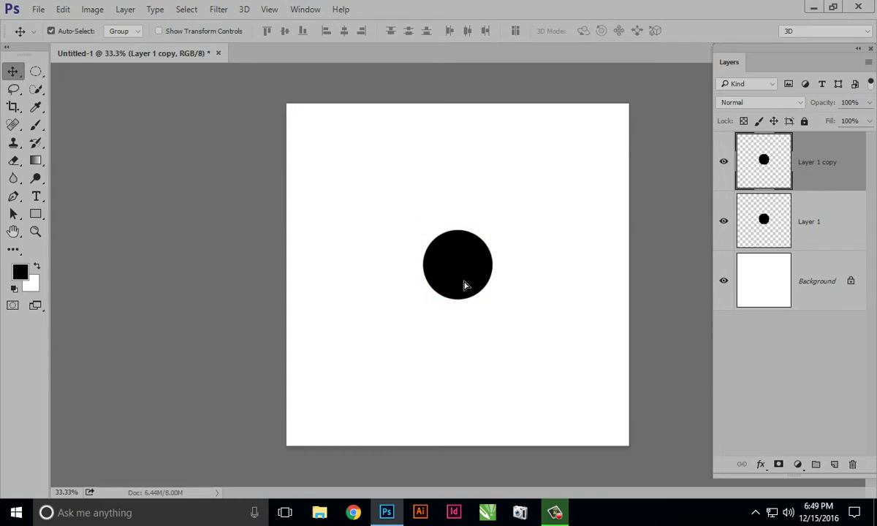
{"action": "key", "text": "ctrl+z"}
{"action": "mouse_move", "coordinate": [477, 264]}
{"action": "left_mouse_down"}
{"action": "mouse_move", "coordinate": [488, 282]}
{"action": "mouse_move", "coordinate": [457, 268]}
{"action": "left_mouse_up"}
{"action": "left_click", "coordinate": [126, 10]}
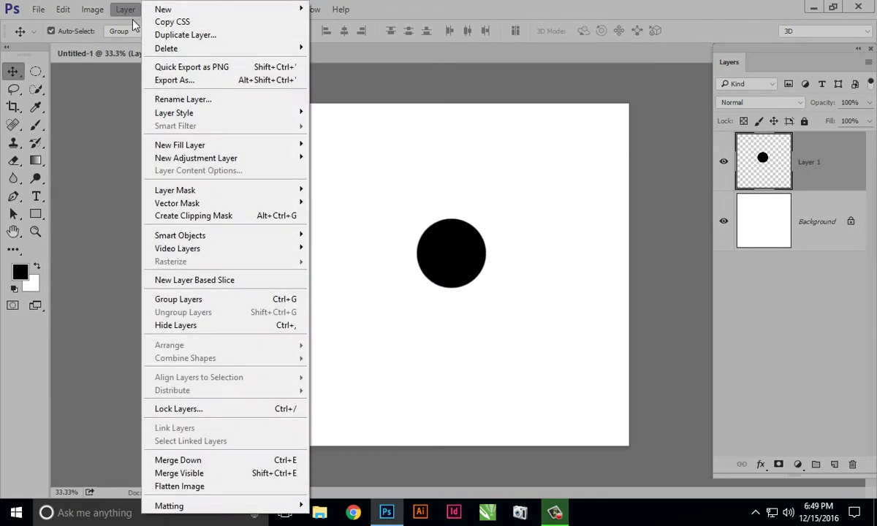
{"action": "mouse_move", "coordinate": [163, 10]}
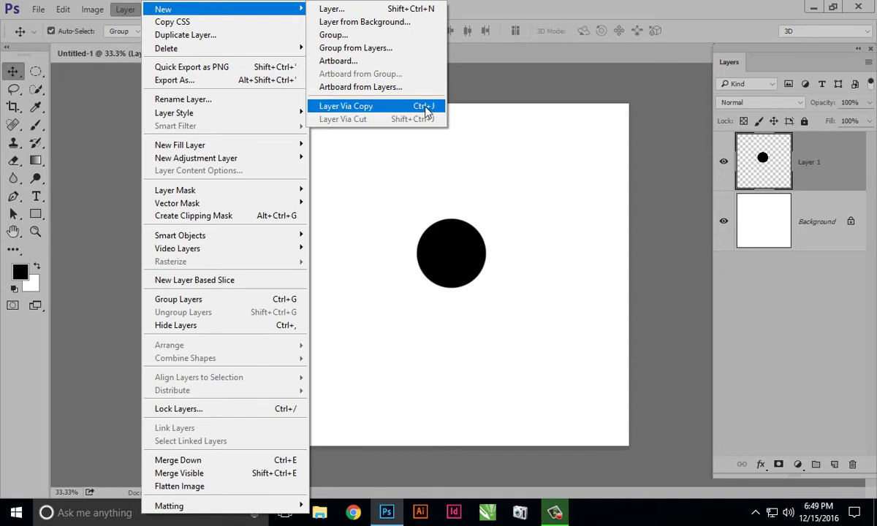
Step: Move the circle down-left and make two copies of it, above and to the right
{"action": "left_click", "coordinate": [490, 6]}
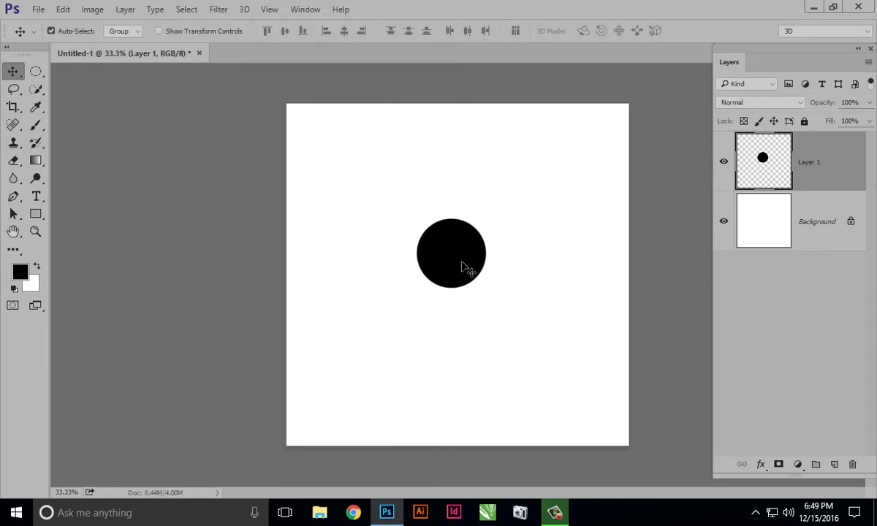
{"action": "left_click_drag", "start_coordinate": [460, 265], "coordinate": [431, 340]}
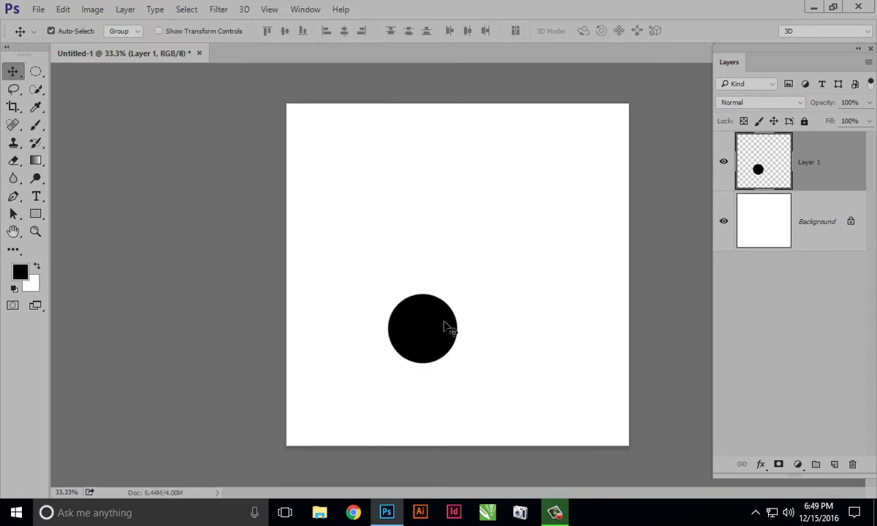
{"action": "left_click", "coordinate": [459, 313], "text": "alt"}
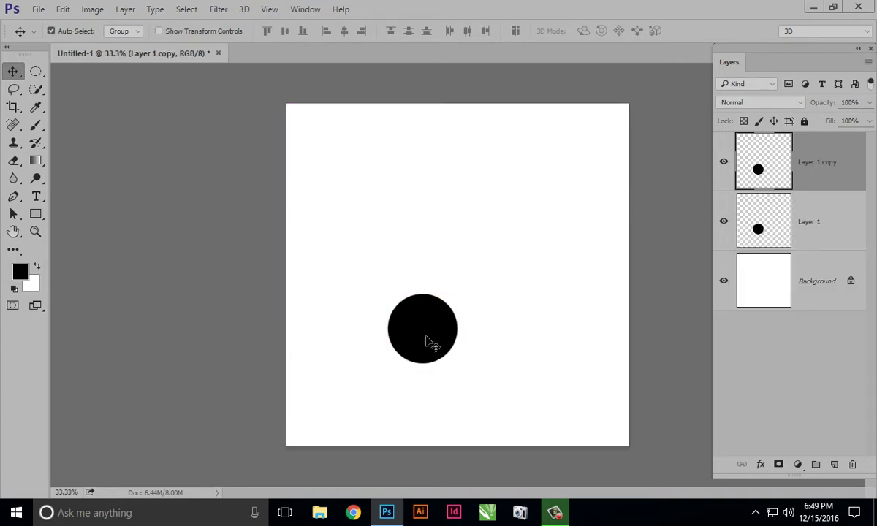
{"action": "mouse_move", "coordinate": [426, 342]}
{"action": "left_mouse_down"}
{"action": "mouse_move", "coordinate": [434, 332]}
{"action": "mouse_move", "coordinate": [374, 223]}
{"action": "left_mouse_up"}
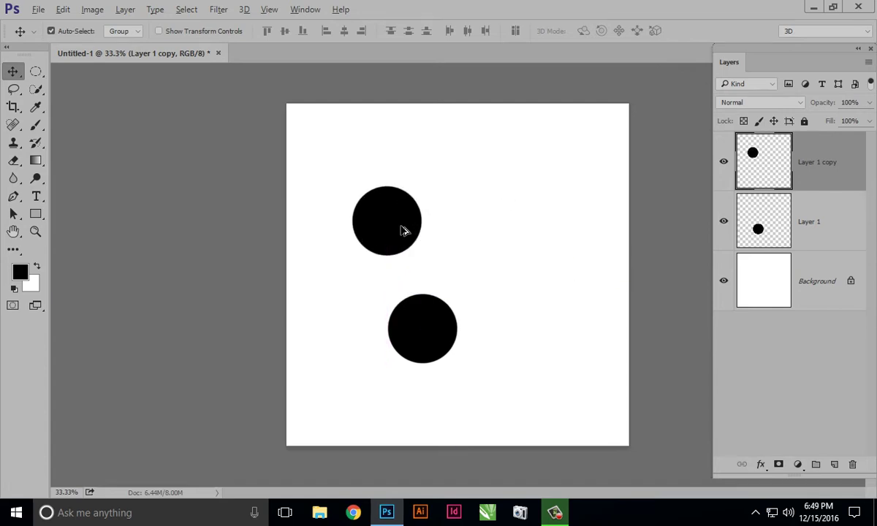
{"action": "left_click_drag", "start_coordinate": [385, 228], "coordinate": [512, 242]}
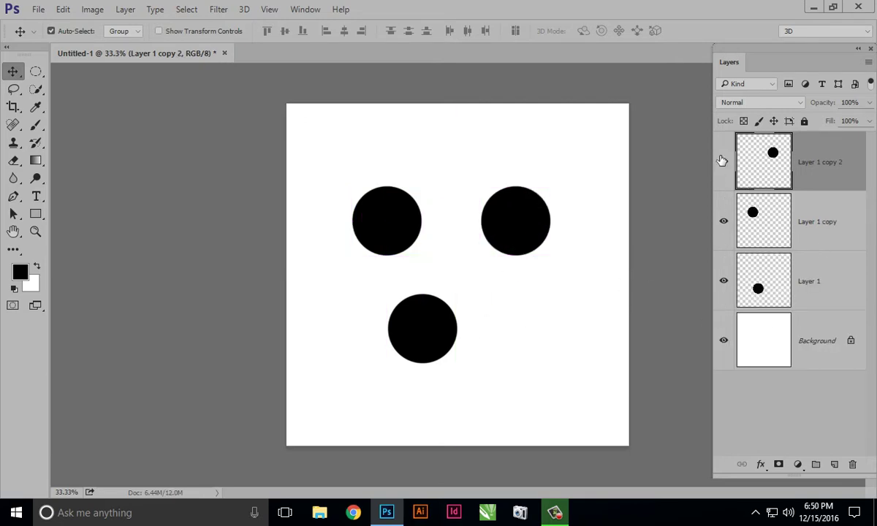
Step: Hide the two copy layers, nudge Layer 1's dot slightly right, and select the whole canvas
{"action": "left_click_drag", "start_coordinate": [724, 160], "coordinate": [723, 221]}
{"action": "left_click", "coordinate": [727, 290]}
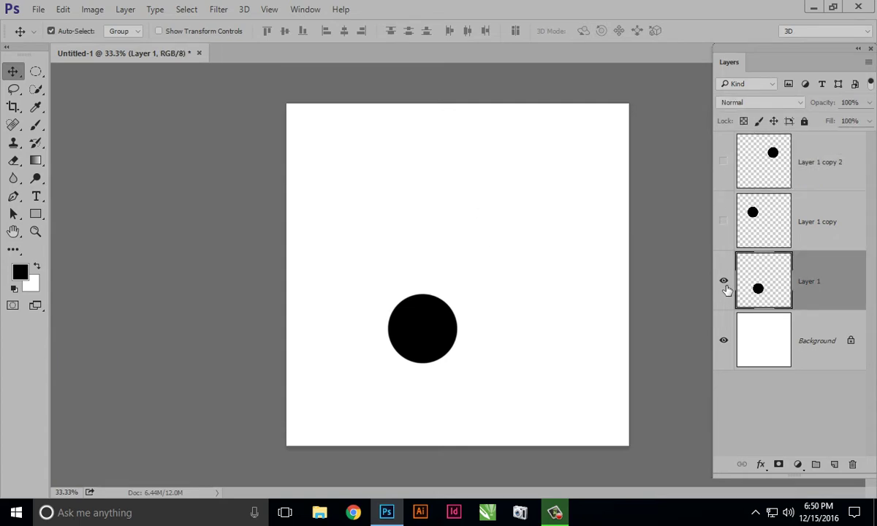
{"action": "left_click_drag", "start_coordinate": [416, 340], "coordinate": [437, 350]}
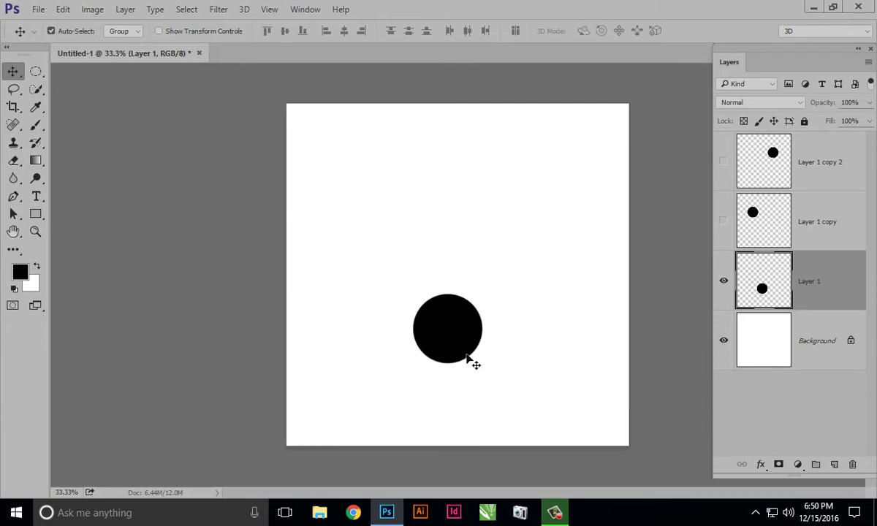
{"action": "key", "text": "ctrl"}
{"action": "key", "text": "ctrl+a"}
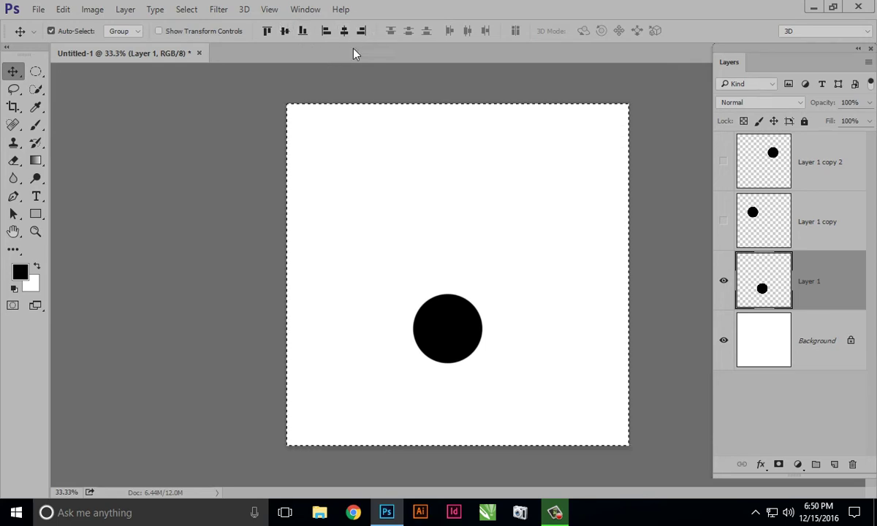
Step: Centre the single dot vertically and horizontally on the canvas, then deselect
{"action": "left_click", "coordinate": [286, 32]}
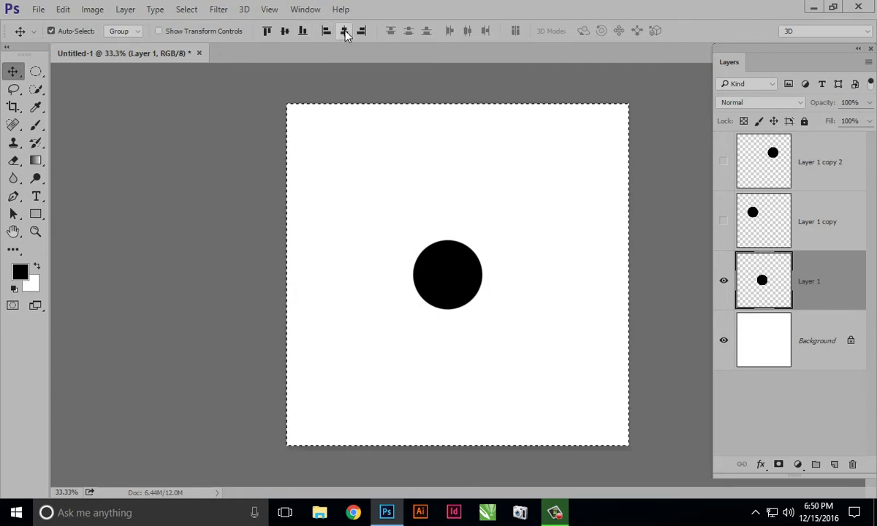
{"action": "left_click", "coordinate": [344, 32]}
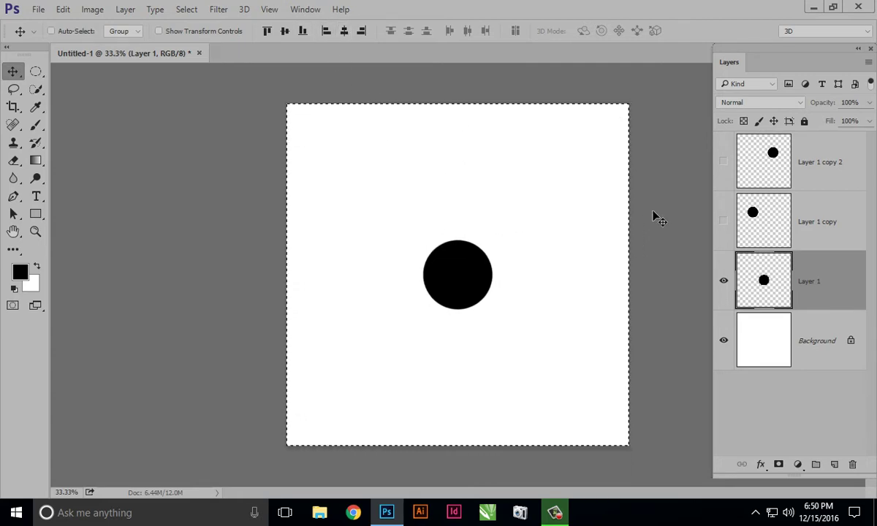
{"action": "key", "text": "ctrl+d"}
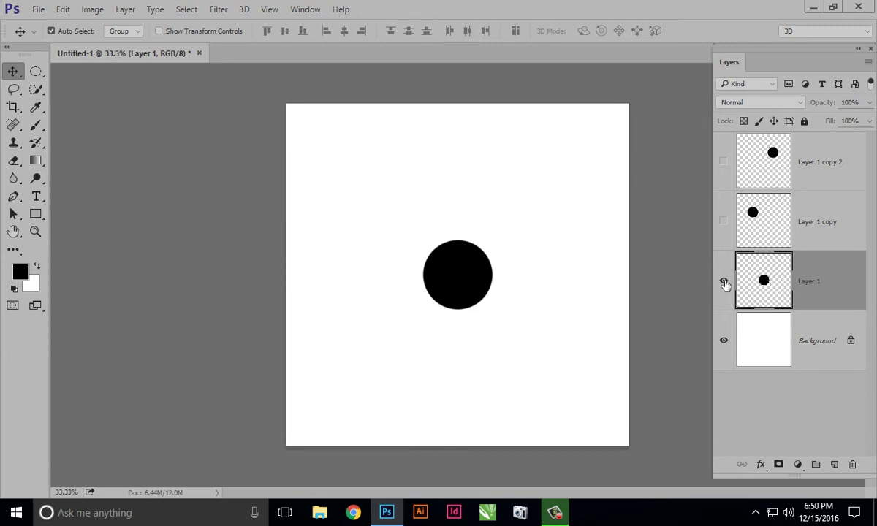
Step: Hide the centred dot, show the two copy dots, lower them level with centre, and select both layers
{"action": "left_click", "coordinate": [723, 282]}
{"action": "left_click", "coordinate": [724, 221]}
{"action": "left_click", "coordinate": [723, 162]}
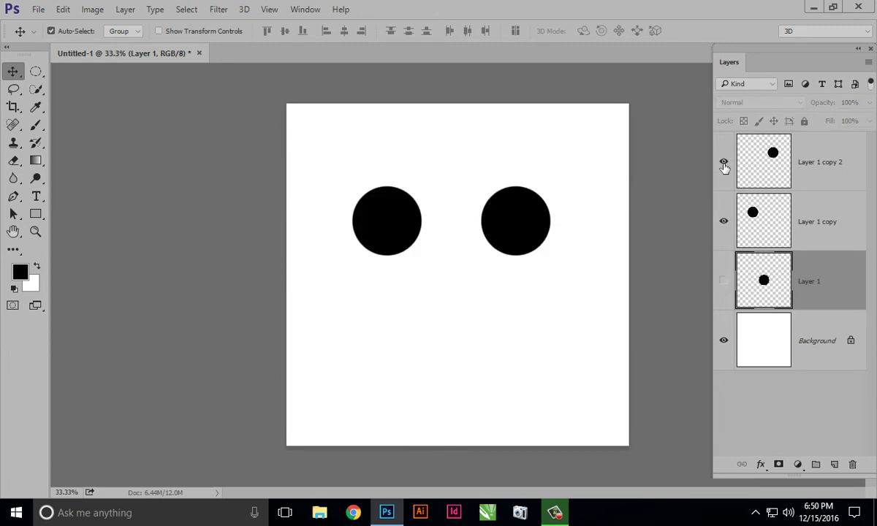
{"action": "left_click", "coordinate": [414, 236]}
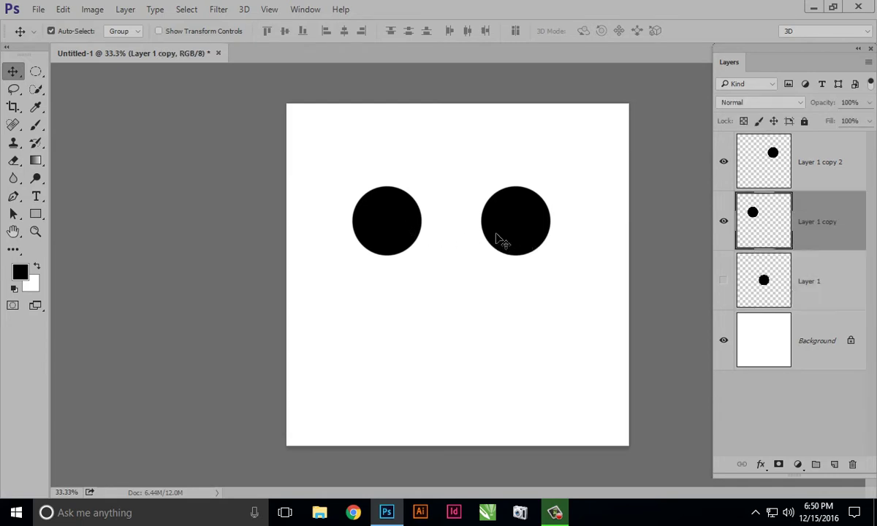
{"action": "left_click_drag", "start_coordinate": [533, 237], "coordinate": [525, 287]}
{"action": "left_click_drag", "start_coordinate": [524, 241], "coordinate": [532, 284]}
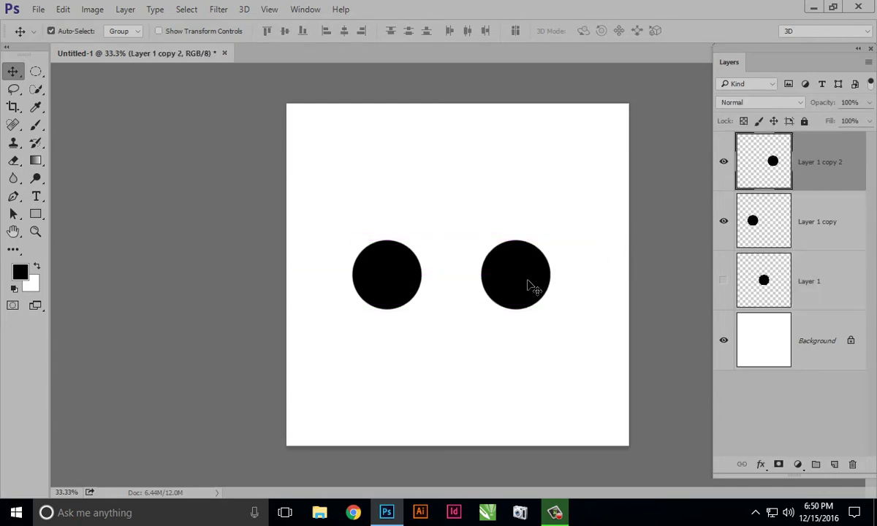
{"action": "left_click_drag", "start_coordinate": [521, 288], "coordinate": [532, 288]}
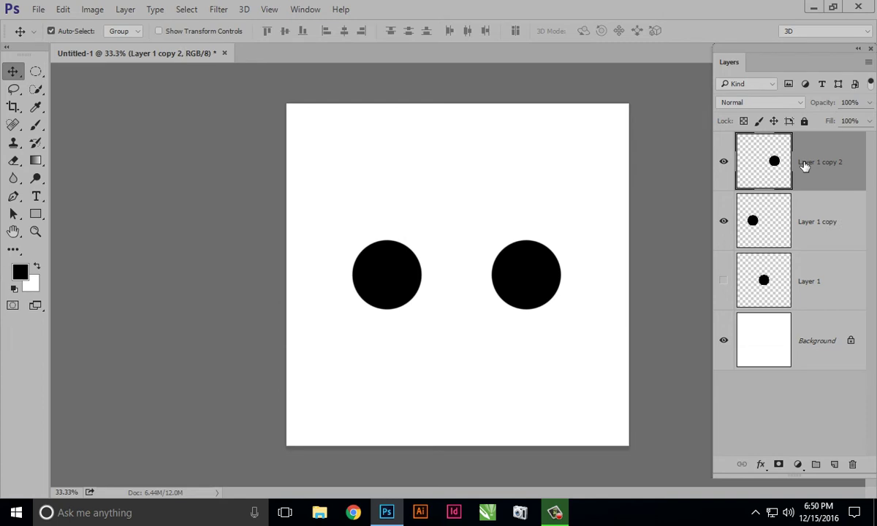
{"action": "left_click", "coordinate": [811, 230], "text": "shift"}
{"action": "key", "text": "ctrl"}
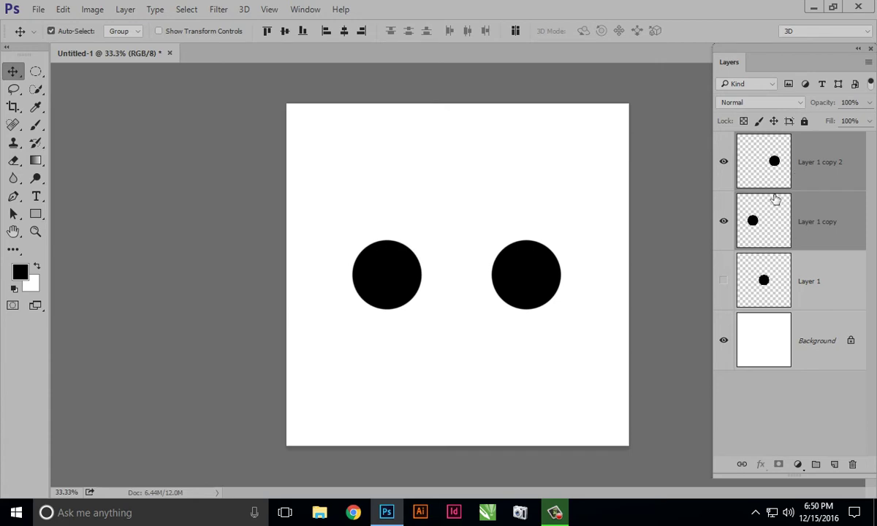
Step: Merge the two dot layers with Layer > Merge Layers and duplicate the result with Ctrl+J
{"action": "left_click", "coordinate": [121, 11]}
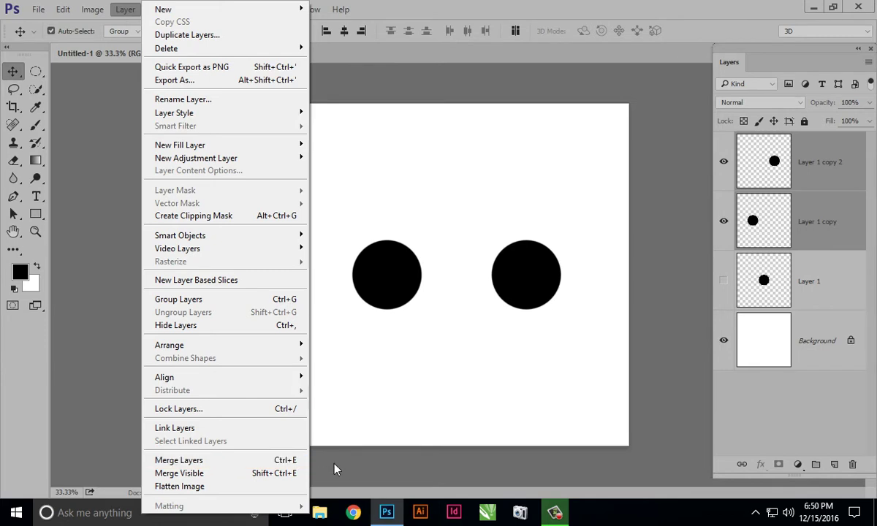
{"action": "left_click", "coordinate": [221, 464]}
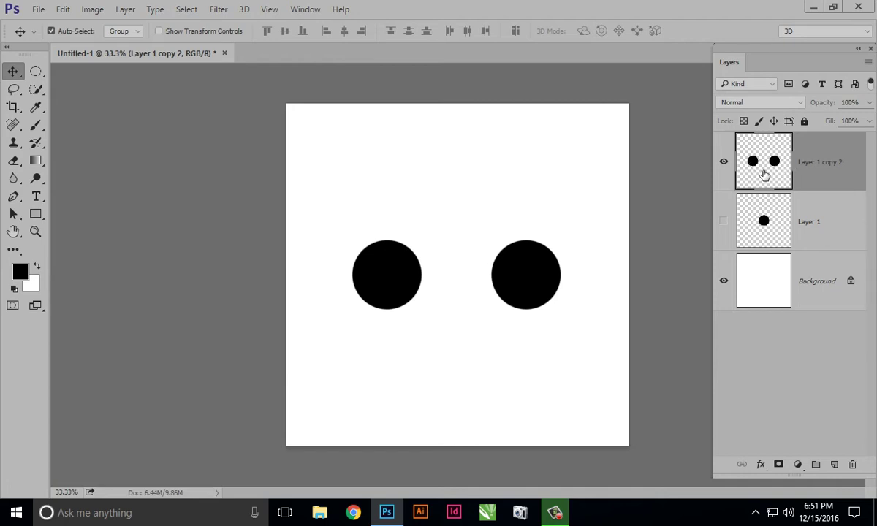
{"action": "key", "text": "ctrl+j"}
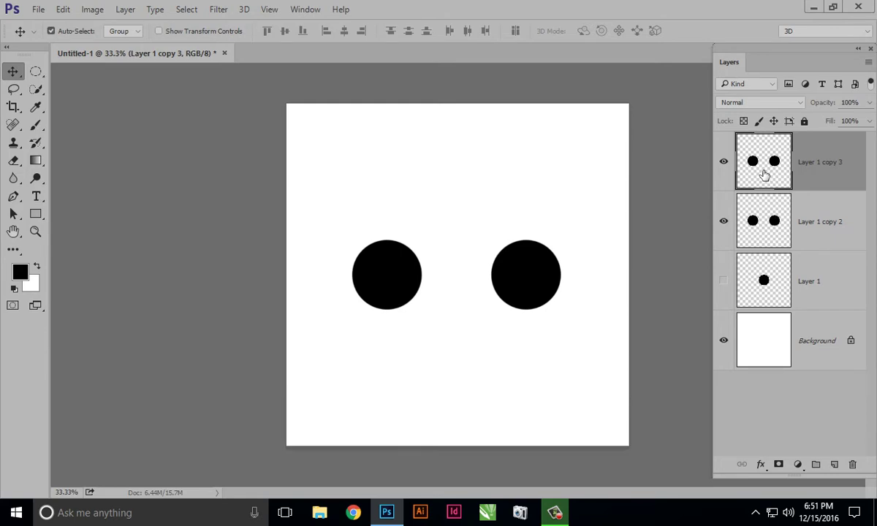
Step: Hide the two-dot layer, show the single dot, and duplicate it above the two-dot copy
{"action": "left_click", "coordinate": [724, 222]}
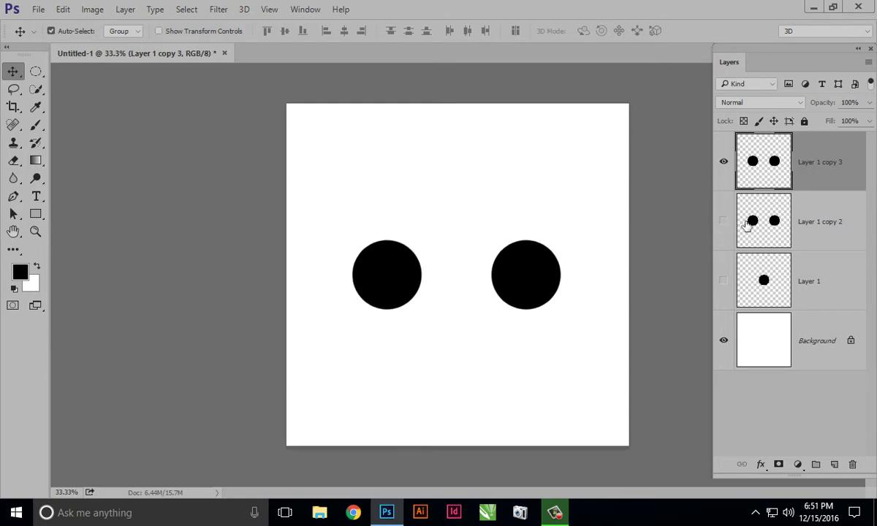
{"action": "left_click", "coordinate": [724, 283]}
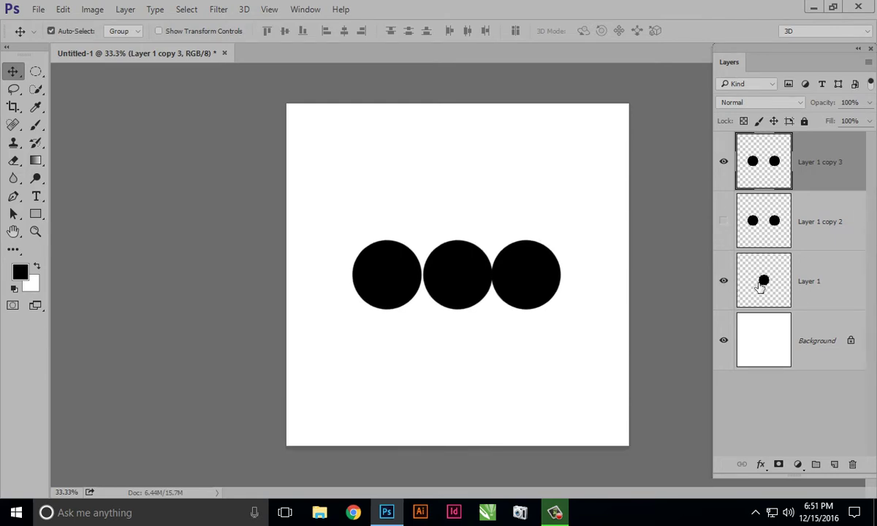
{"action": "left_click", "coordinate": [783, 293]}
{"action": "key", "text": "ctrl"}
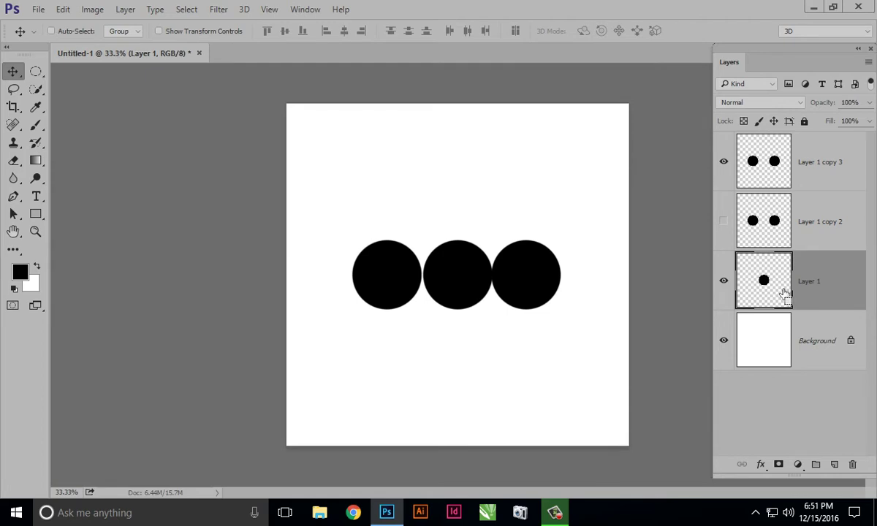
{"action": "key", "text": "ctrl+j"}
{"action": "left_click_drag", "start_coordinate": [784, 294], "coordinate": [781, 205]}
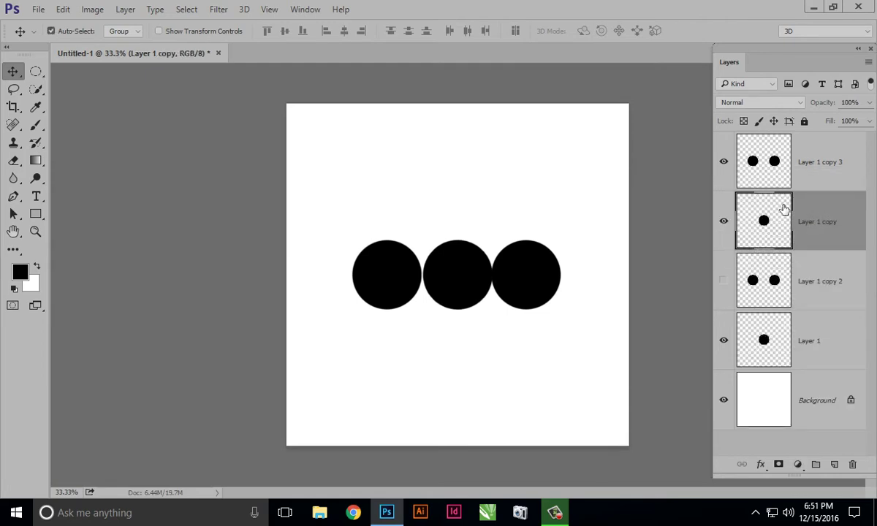
{"action": "left_click", "coordinate": [723, 341]}
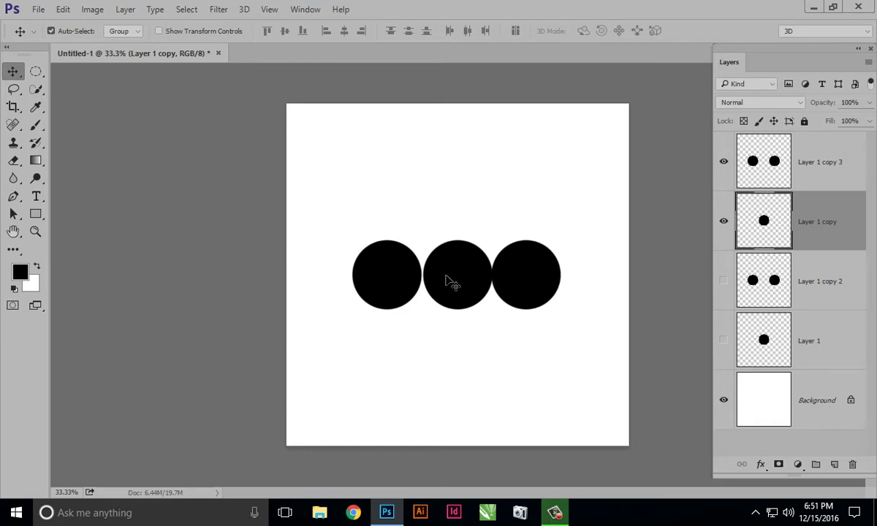
Step: Place the single dot at top centre and two dots below, then merge them with Ctrl+E
{"action": "left_click_drag", "start_coordinate": [449, 278], "coordinate": [456, 198]}
{"action": "left_click", "coordinate": [535, 289]}
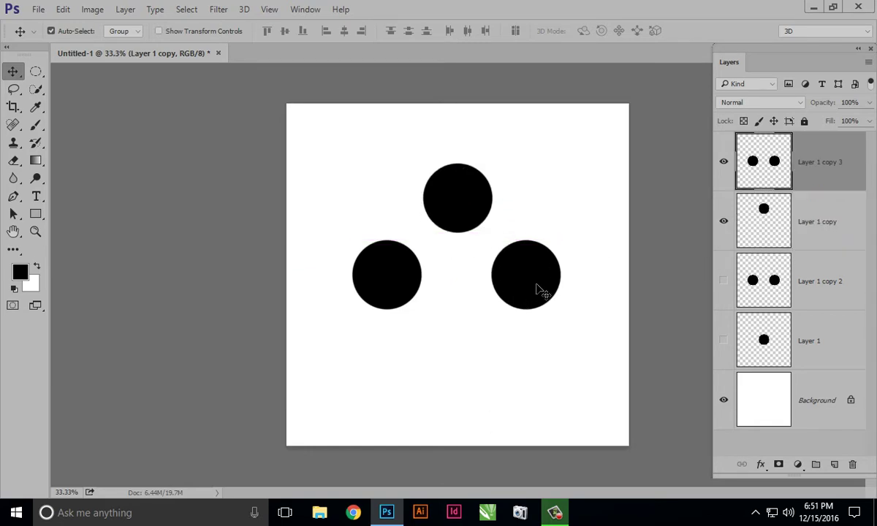
{"action": "left_click_drag", "start_coordinate": [534, 279], "coordinate": [535, 327]}
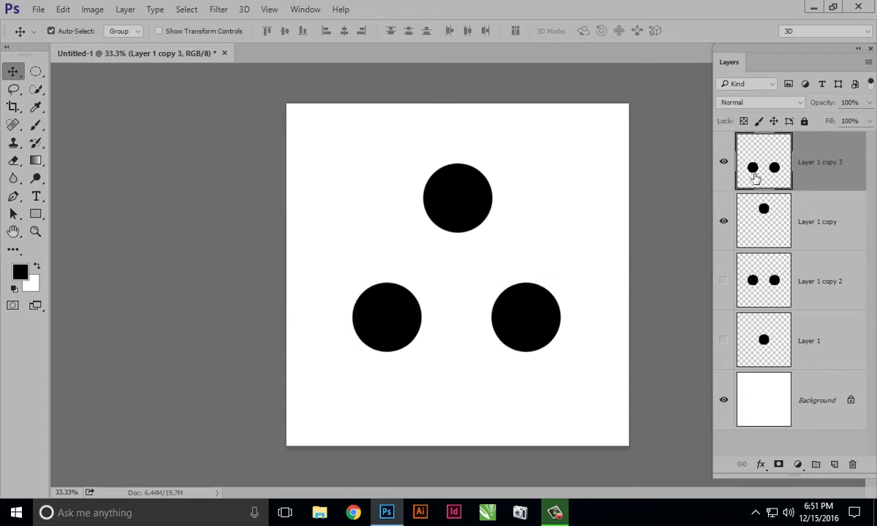
{"action": "left_click", "coordinate": [813, 212]}
{"action": "left_click", "coordinate": [753, 172]}
{"action": "left_click", "coordinate": [807, 220], "text": "ctrl"}
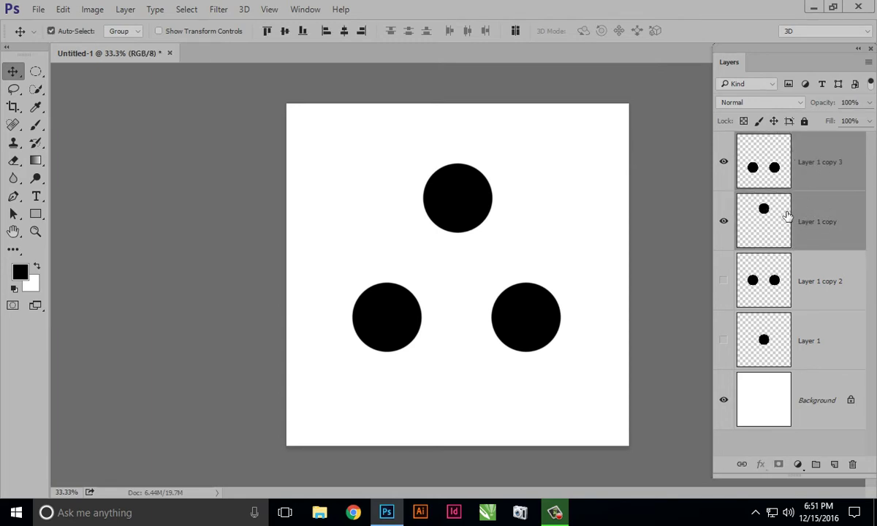
{"action": "key", "text": "ctrl+e"}
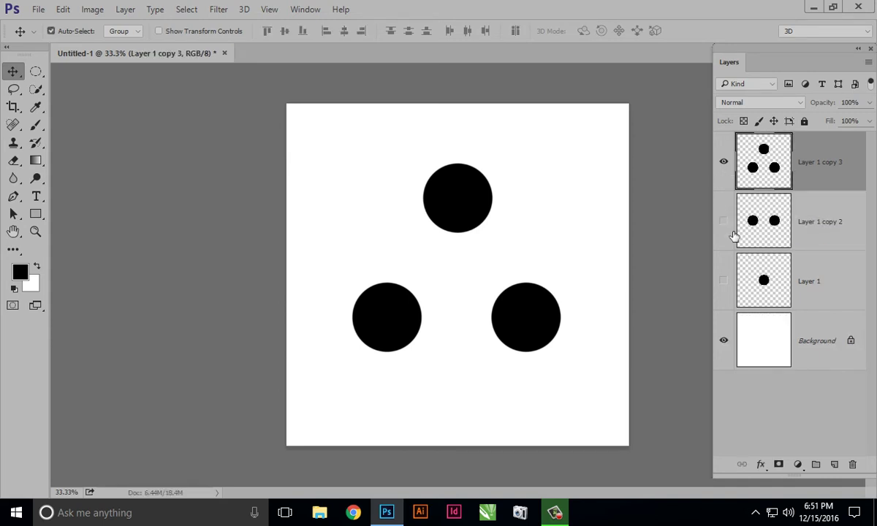
Step: Duplicate the two-dot layer twice, move the pairs to top and bottom rows, and merge them
{"action": "left_click", "coordinate": [723, 161]}
{"action": "left_click", "coordinate": [724, 221]}
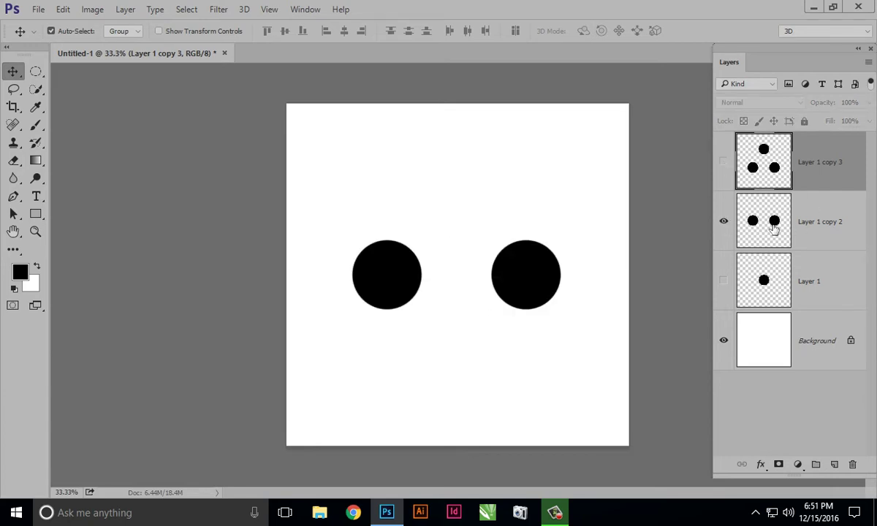
{"action": "left_click", "coordinate": [770, 232]}
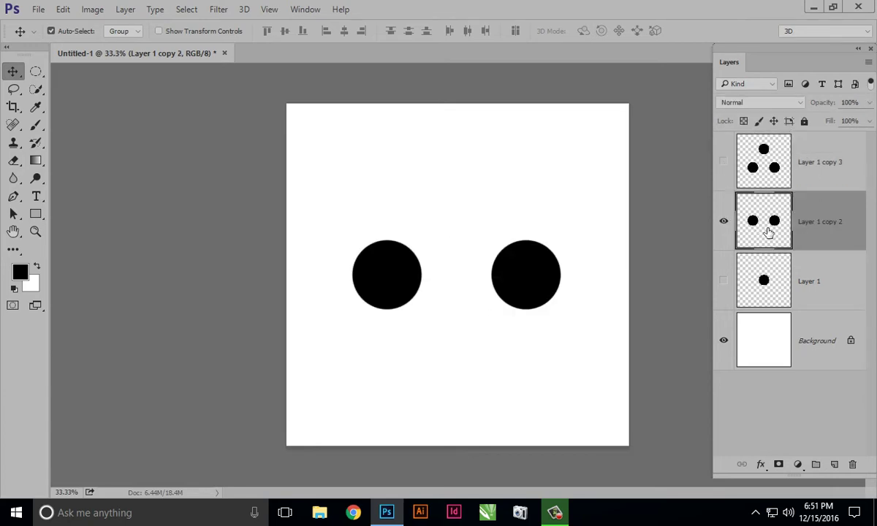
{"action": "key", "text": "ctrl+j"}
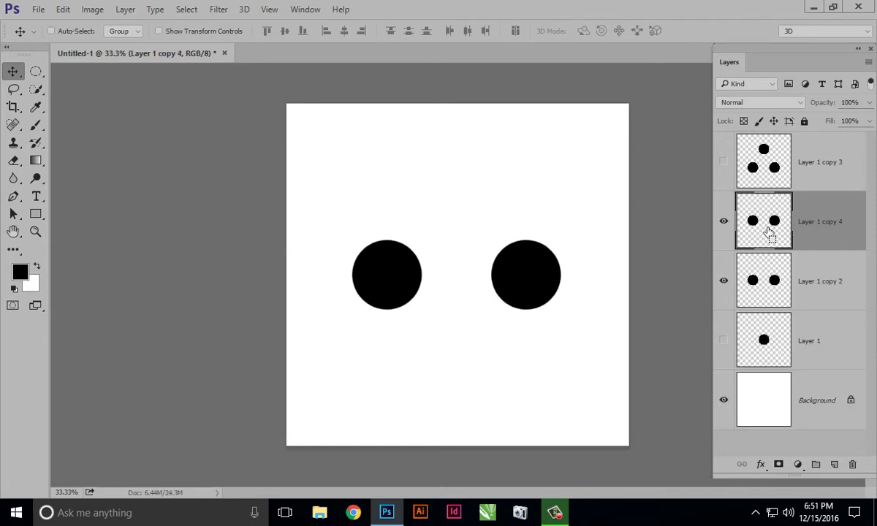
{"action": "key", "text": "ctrl+j"}
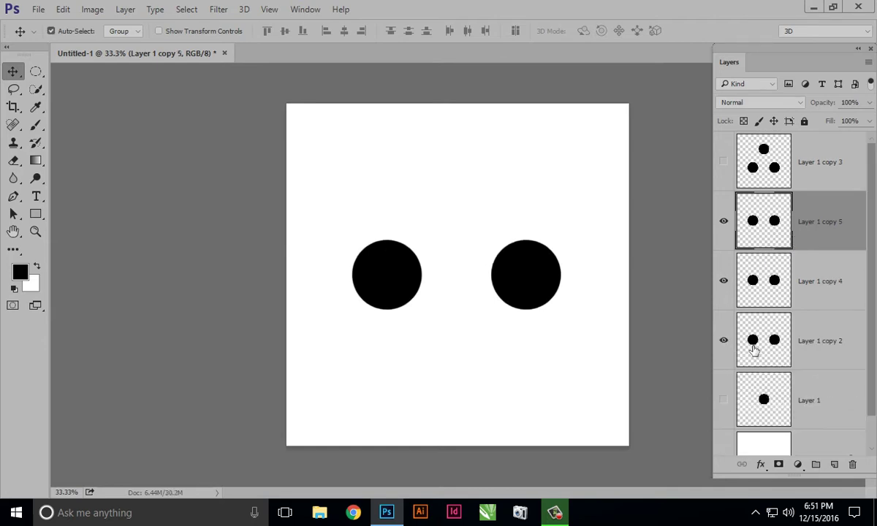
{"action": "left_click", "coordinate": [724, 340]}
{"action": "left_click_drag", "start_coordinate": [533, 288], "coordinate": [536, 218]}
{"action": "left_click_drag", "start_coordinate": [538, 276], "coordinate": [537, 330]}
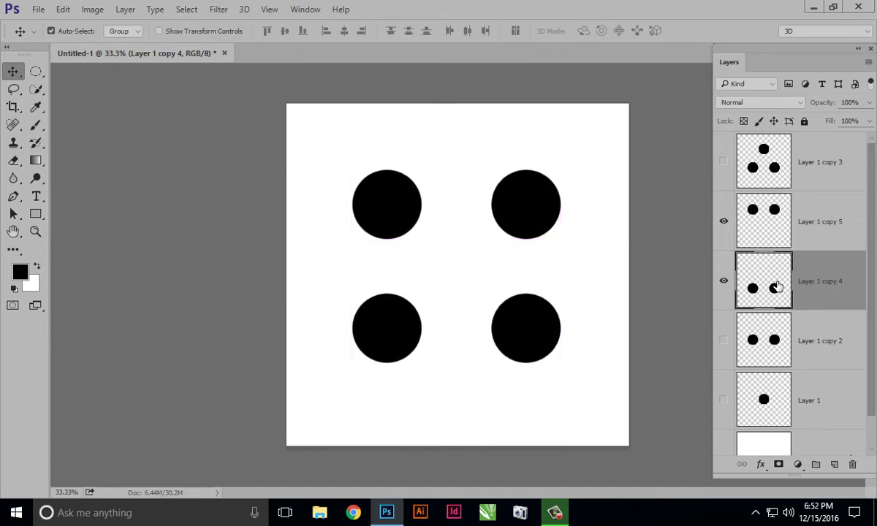
{"action": "left_click", "coordinate": [804, 227], "text": "ctrl"}
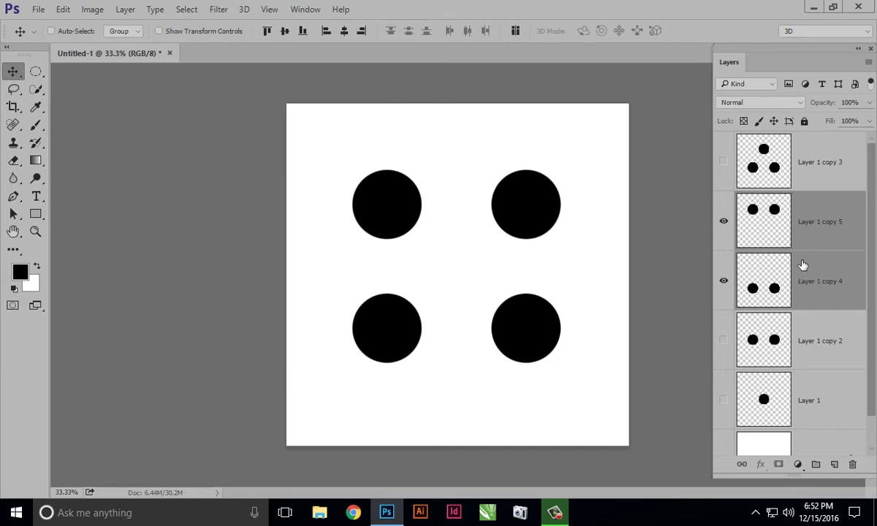
{"action": "key", "text": "ctrl+e"}
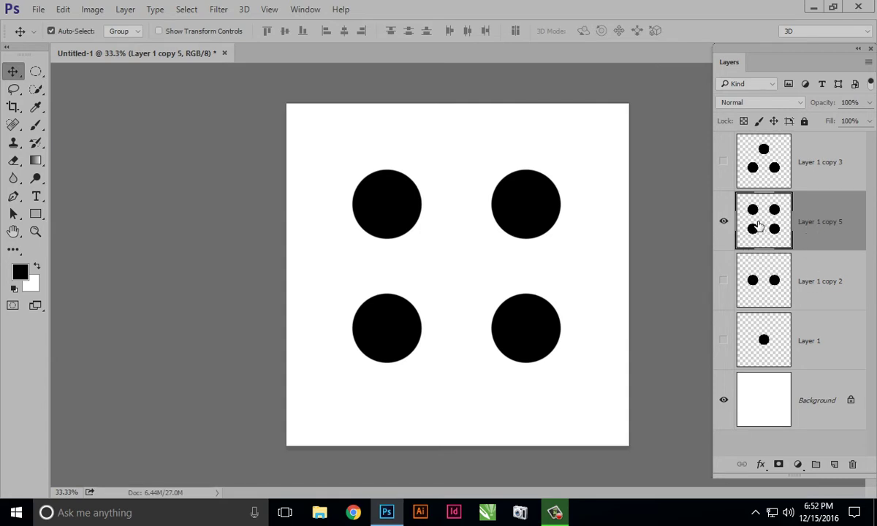
Step: Duplicate the four-dot face and the single-dot layer, placing the dot between the four corners
{"action": "key", "text": "ctrl+j"}
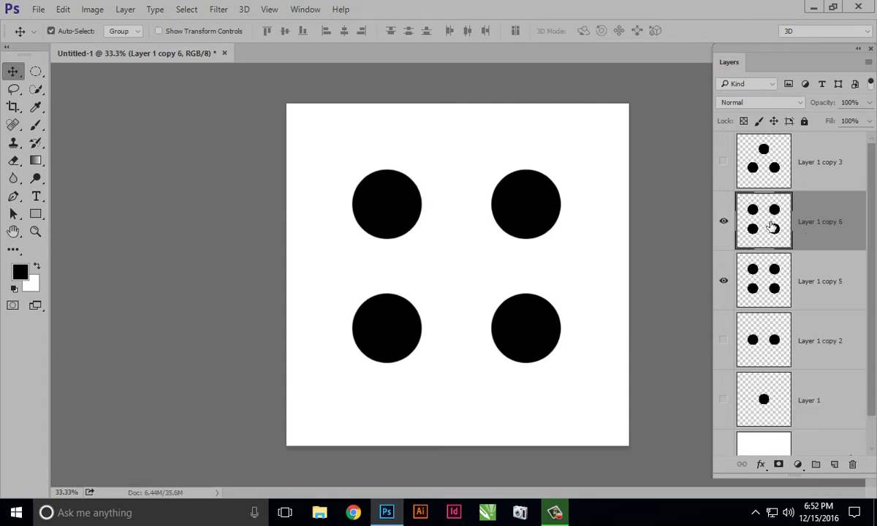
{"action": "left_click", "coordinate": [725, 285]}
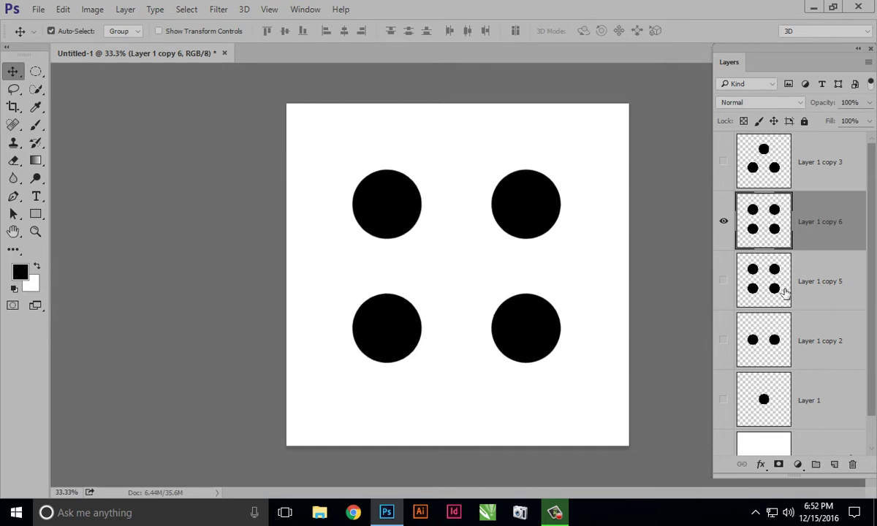
{"action": "scroll", "coordinate": [728, 307], "scroll_direction": "down", "scroll_amount": 1}
{"action": "left_click", "coordinate": [752, 369]}
{"action": "left_click", "coordinate": [723, 366]}
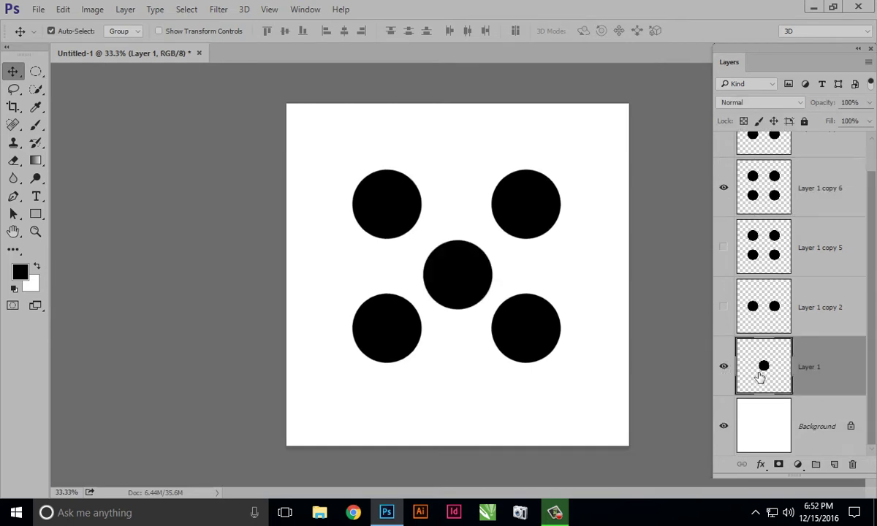
{"action": "key", "text": "ctrl+j"}
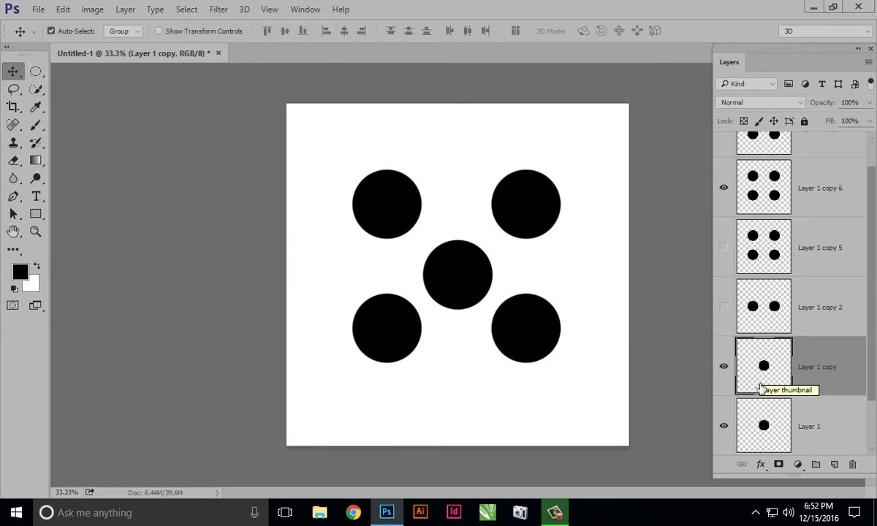
{"action": "left_click", "coordinate": [723, 431]}
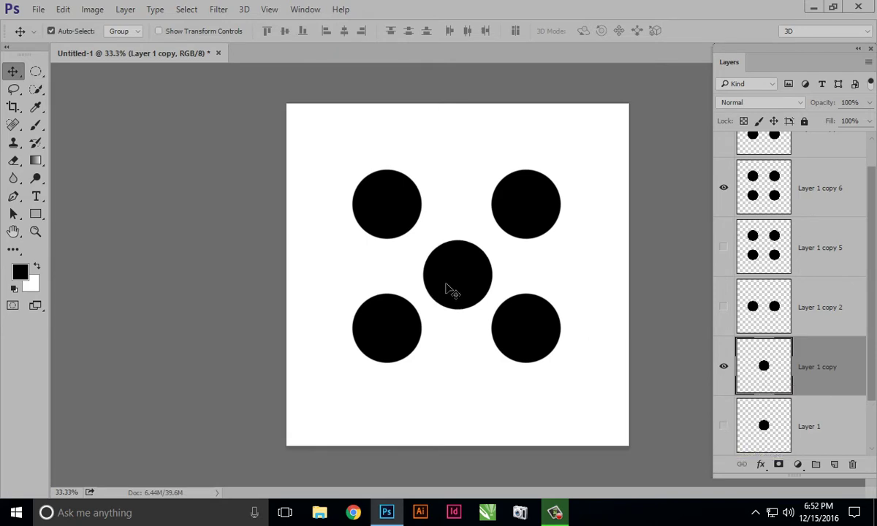
{"action": "left_click_drag", "start_coordinate": [448, 283], "coordinate": [449, 275]}
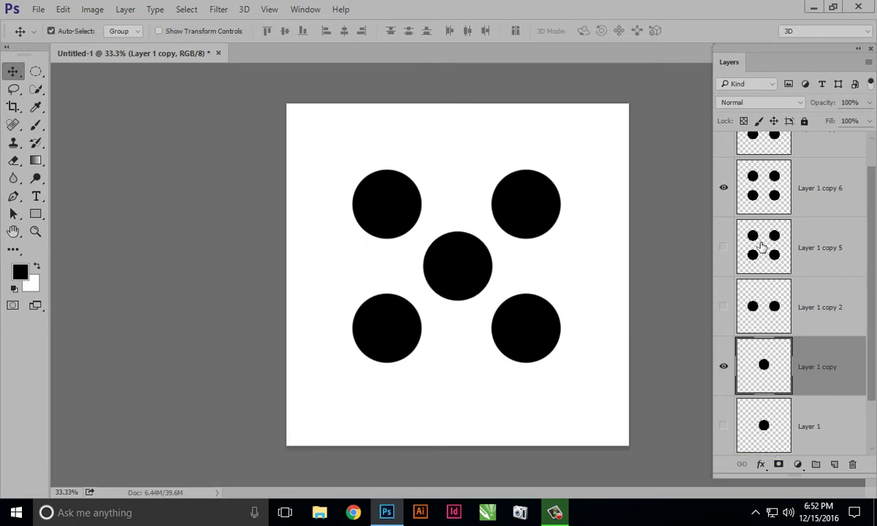
Step: Merge the centre-dot copy into the four-dot copy as Layer 1 copy 6, then hide it
{"action": "scroll", "coordinate": [734, 302], "scroll_direction": "up", "scroll_amount": 1}
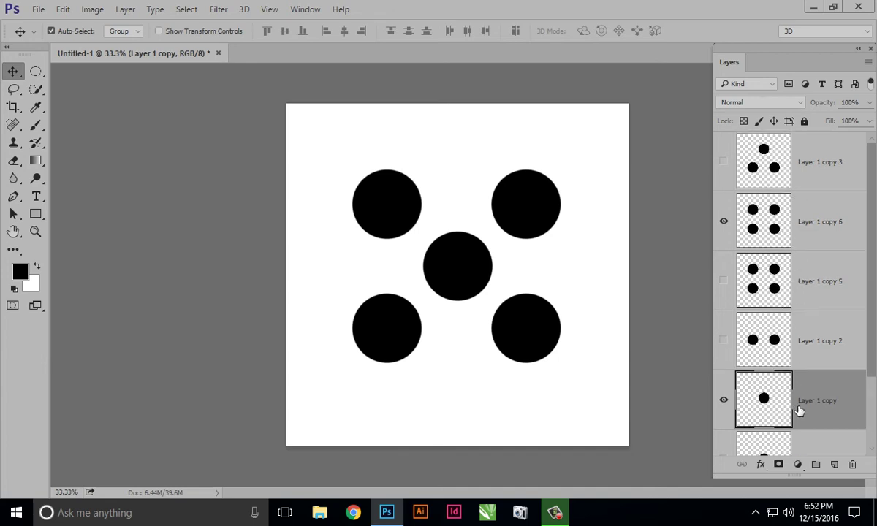
{"action": "left_click_drag", "start_coordinate": [799, 411], "coordinate": [793, 272]}
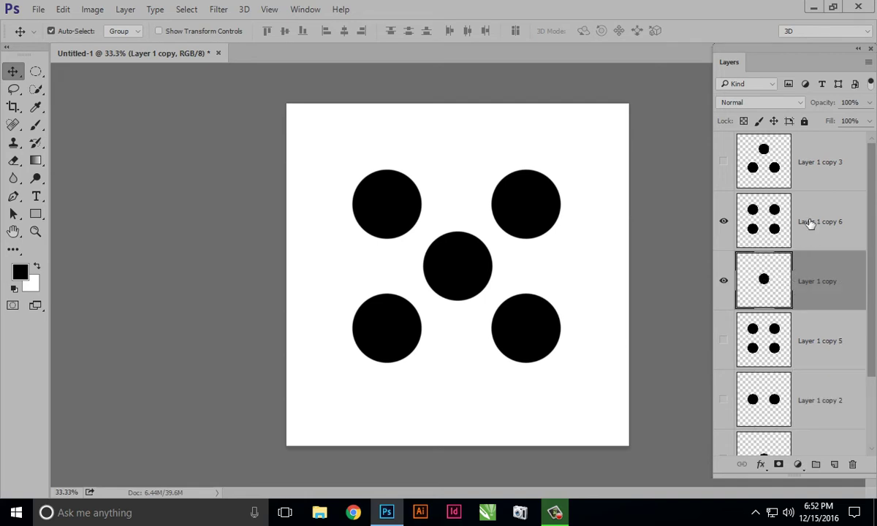
{"action": "left_click", "coordinate": [810, 223]}
{"action": "left_click", "coordinate": [760, 284], "text": "shift"}
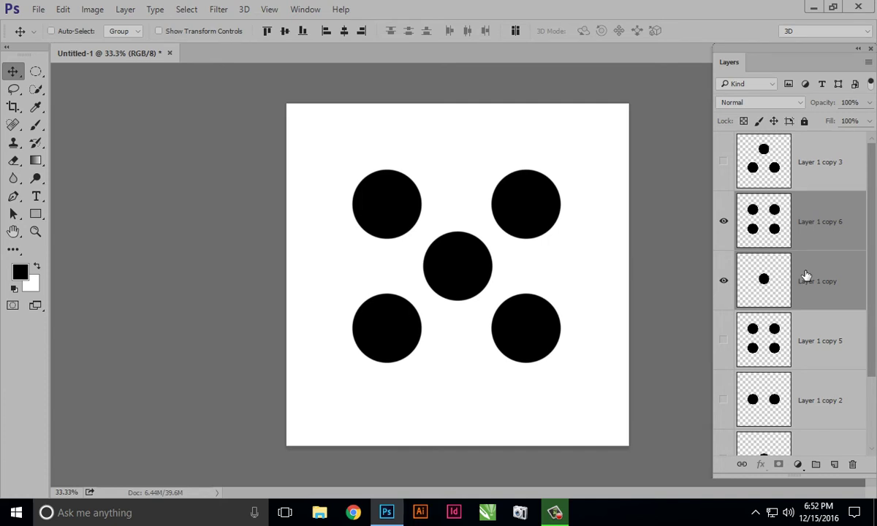
{"action": "key", "text": "ctrl+e"}
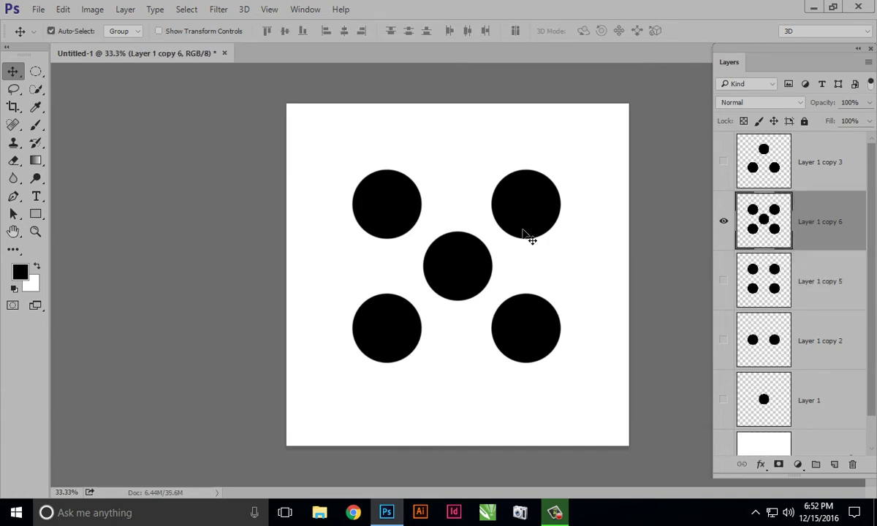
{"action": "left_click", "coordinate": [723, 220]}
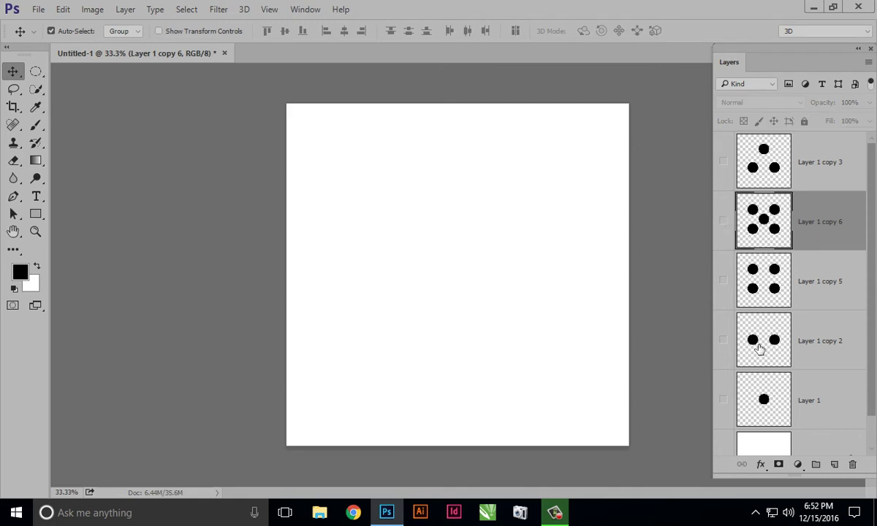
Step: Show the two-dot layer Layer 1 copy 2 and make copies of it with Ctrl+J
{"action": "left_click", "coordinate": [769, 344]}
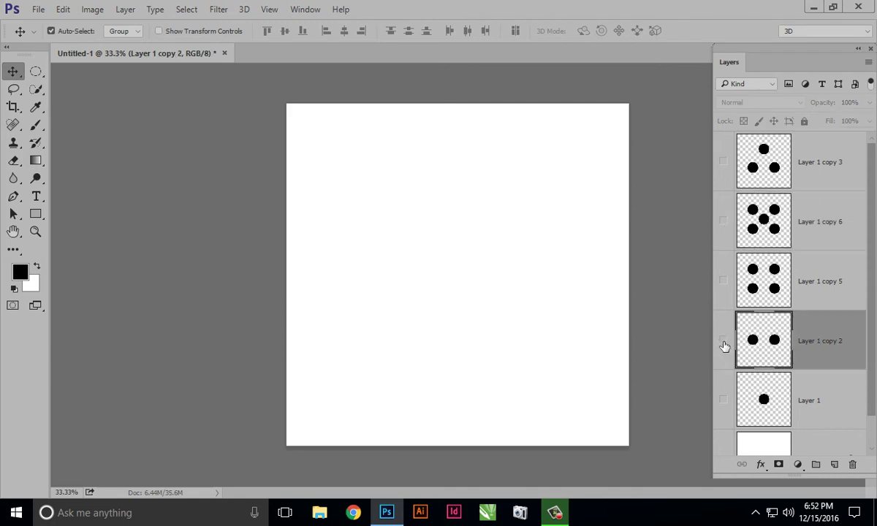
{"action": "left_click", "coordinate": [723, 340]}
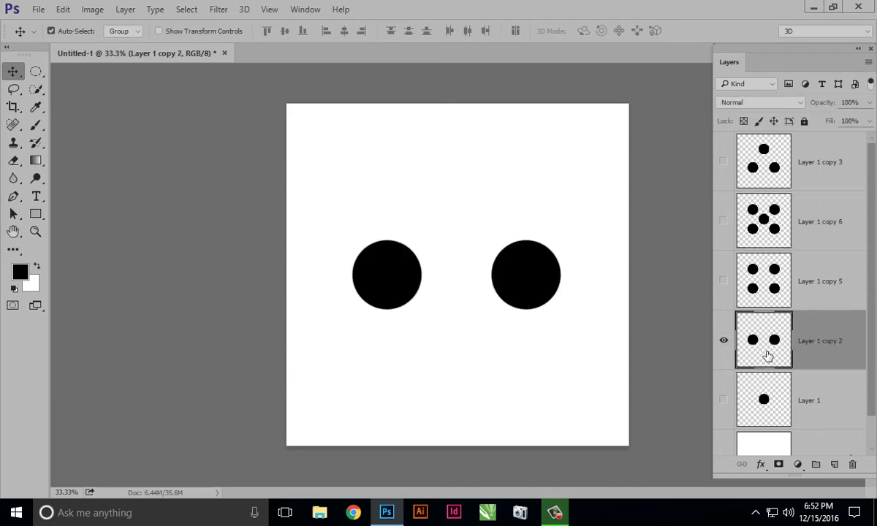
{"action": "key", "text": "ctrl"}
{"action": "key", "text": "ctrl+j"}
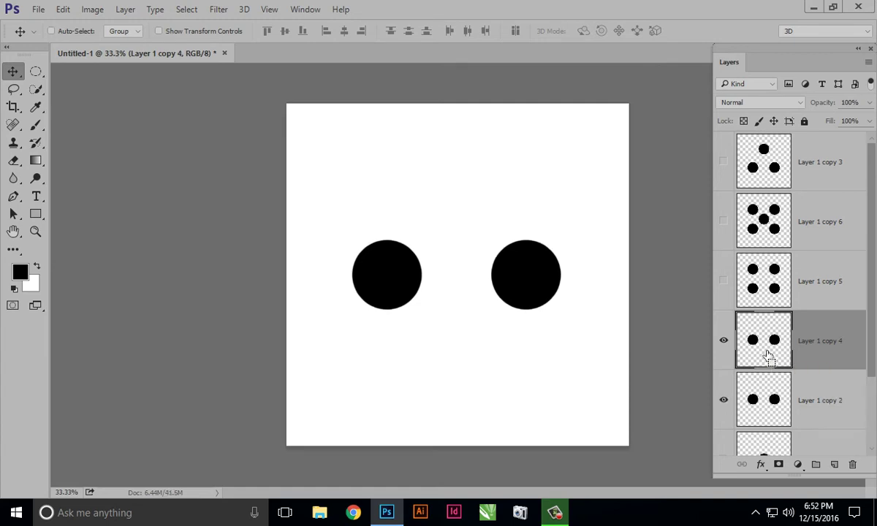
{"action": "key", "text": "ctrl+j"}
{"action": "key", "text": "ctrl+j"}
{"action": "scroll", "coordinate": [779, 348], "scroll_direction": "down", "scroll_amount": 1}
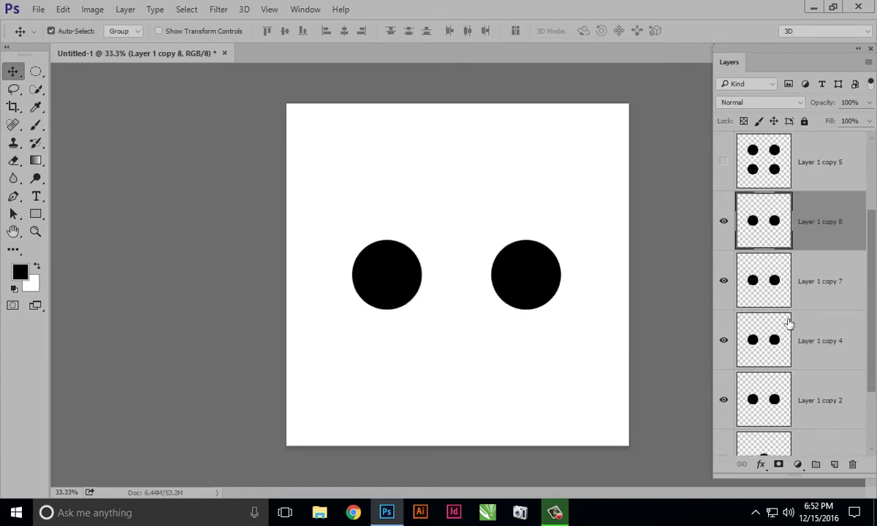
{"action": "scroll", "coordinate": [738, 306], "scroll_direction": "down", "scroll_amount": 1}
{"action": "scroll", "coordinate": [779, 357], "scroll_direction": "up", "scroll_amount": 1}
Step: Move one pair up and another down, then merge the three pairs into Layer 1 copy 8
{"action": "mouse_move", "coordinate": [531, 286]}
{"action": "left_mouse_down"}
{"action": "mouse_move", "coordinate": [528, 196]}
{"action": "mouse_move", "coordinate": [532, 372]}
{"action": "left_mouse_up"}
{"action": "left_click_drag", "start_coordinate": [548, 279], "coordinate": [545, 282]}
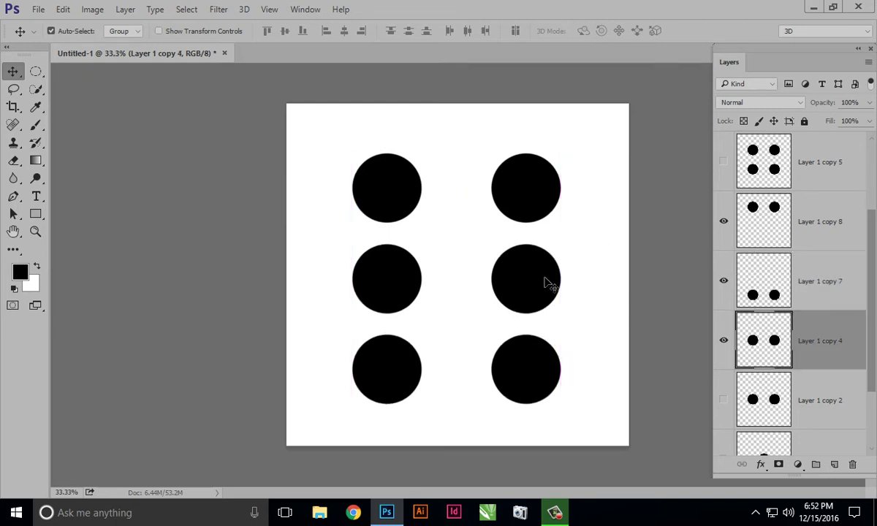
{"action": "scroll", "coordinate": [814, 317], "scroll_direction": "down", "scroll_amount": 1}
{"action": "scroll", "coordinate": [815, 317], "scroll_direction": "down", "scroll_amount": 1}
{"action": "scroll", "coordinate": [814, 317], "scroll_direction": "up", "scroll_amount": 1}
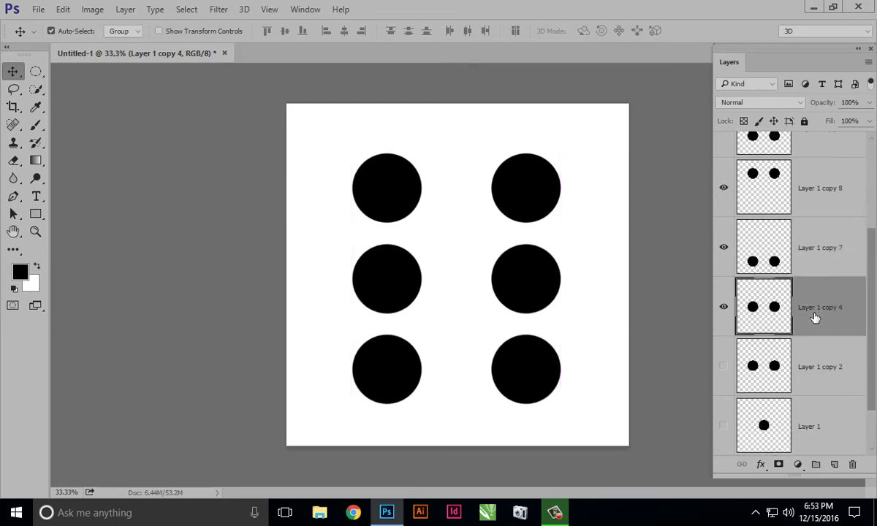
{"action": "scroll", "coordinate": [814, 318], "scroll_direction": "up", "scroll_amount": 1}
{"action": "left_click", "coordinate": [809, 246]}
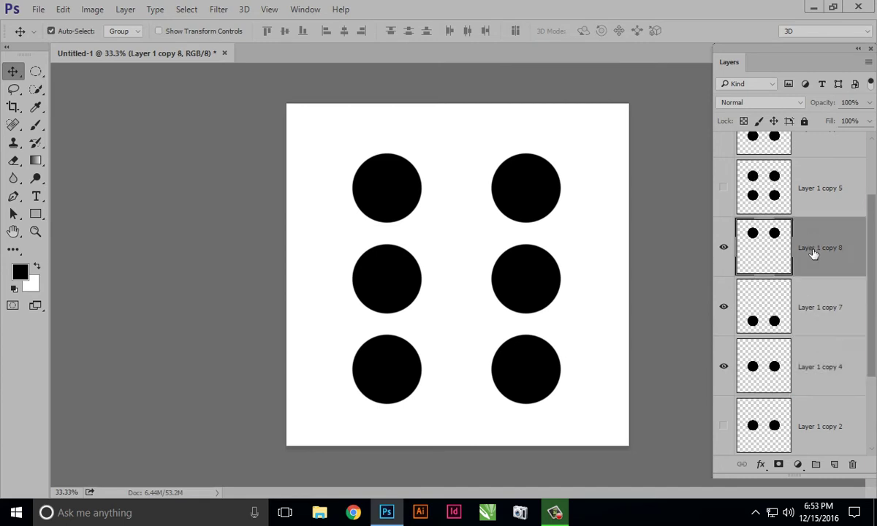
{"action": "left_click", "coordinate": [814, 306], "text": "ctrl"}
{"action": "left_click", "coordinate": [807, 358], "text": "ctrl"}
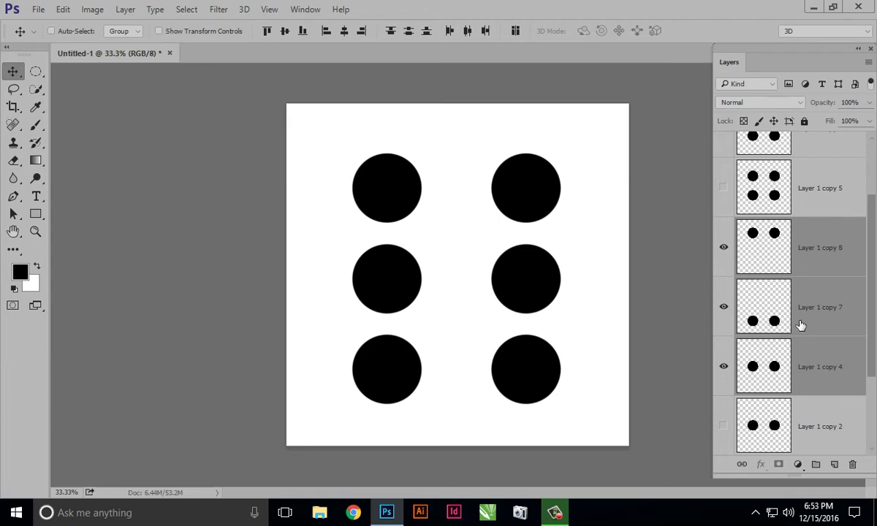
{"action": "key", "text": "ctrl+e"}
Step: Make the one-, two-, three-, four- and five-dot face layers visible again
{"action": "scroll", "coordinate": [766, 354], "scroll_direction": "up", "scroll_amount": 2}
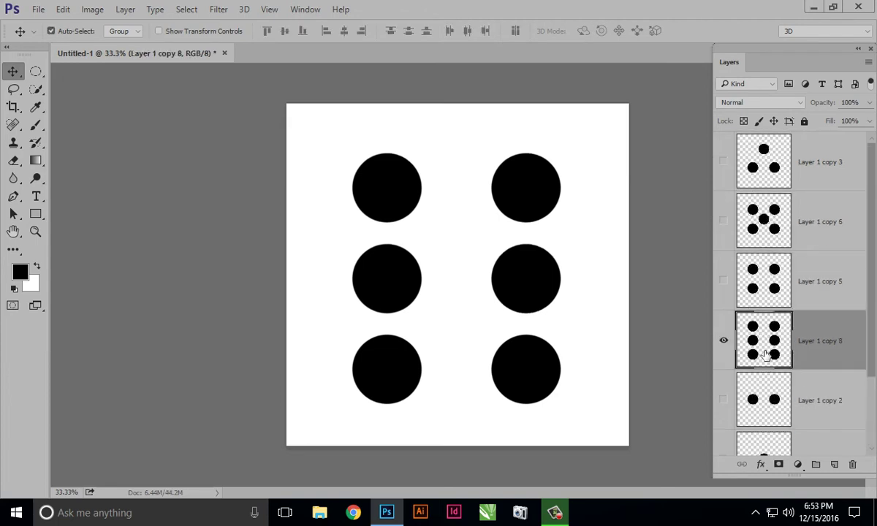
{"action": "scroll", "coordinate": [787, 278], "scroll_direction": "down", "scroll_amount": 1}
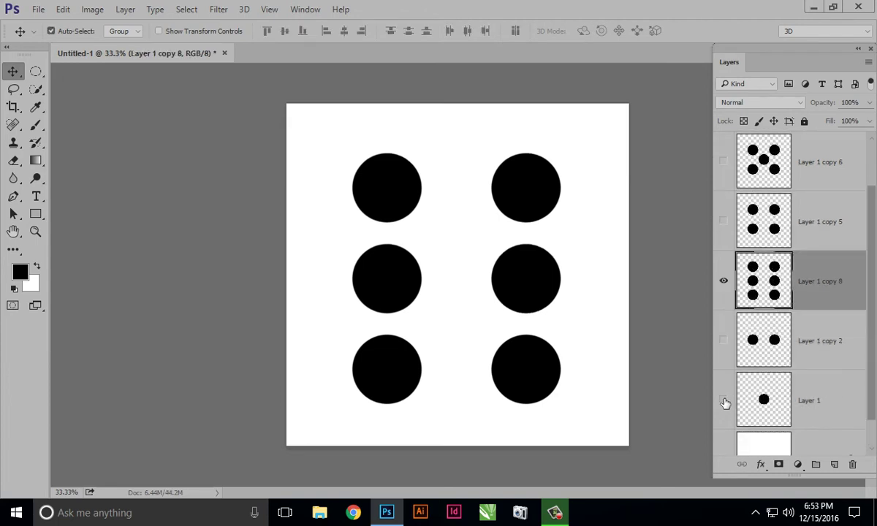
{"action": "left_click", "coordinate": [724, 400]}
{"action": "left_click", "coordinate": [723, 341]}
{"action": "scroll", "coordinate": [728, 341], "scroll_direction": "up", "scroll_amount": 1}
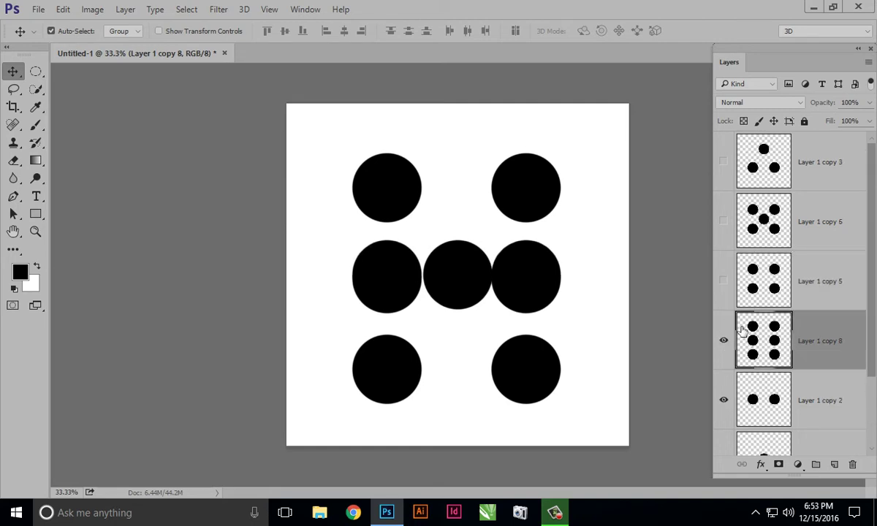
{"action": "left_click", "coordinate": [723, 281]}
{"action": "left_click", "coordinate": [724, 221]}
{"action": "left_click", "coordinate": [723, 161]}
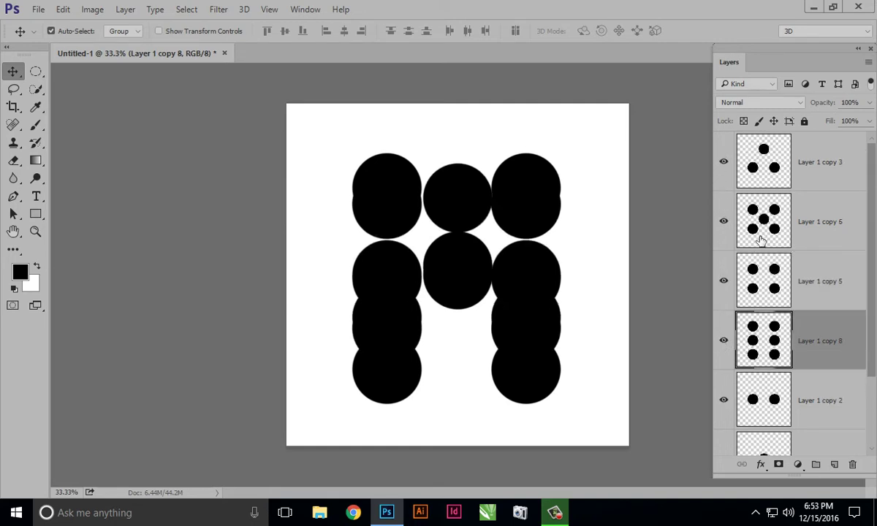
{"action": "scroll", "coordinate": [787, 356], "scroll_direction": "down", "scroll_amount": 2}
{"action": "scroll", "coordinate": [790, 365], "scroll_direction": "up", "scroll_amount": 2}
Step: Select Layer 1, the one-dot face layer, and bring up the File menu's export commands
{"action": "left_click", "coordinate": [806, 170]}
{"action": "left_click", "coordinate": [798, 233]}
{"action": "left_click", "coordinate": [798, 292]}
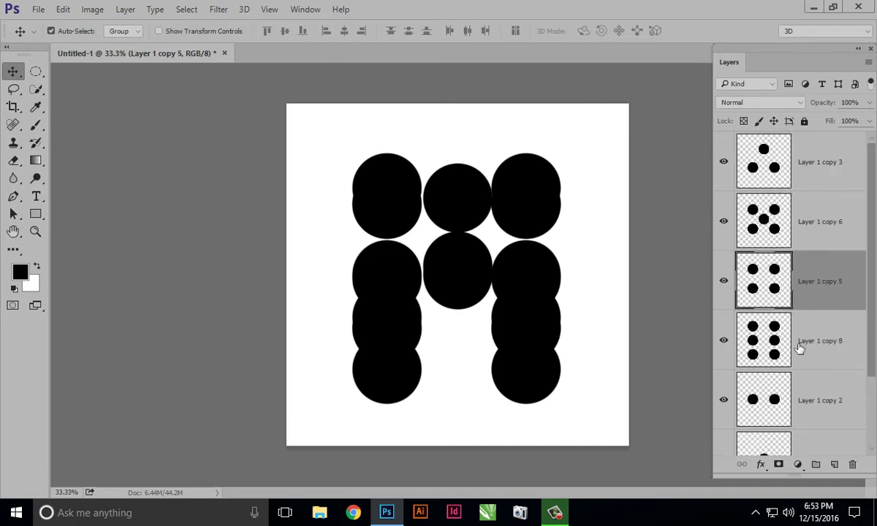
{"action": "left_click", "coordinate": [800, 343]}
{"action": "left_click", "coordinate": [804, 395]}
{"action": "scroll", "coordinate": [810, 320], "scroll_direction": "down", "scroll_amount": 2}
{"action": "left_click", "coordinate": [801, 365]}
{"action": "scroll", "coordinate": [789, 344], "scroll_direction": "up", "scroll_amount": 2}
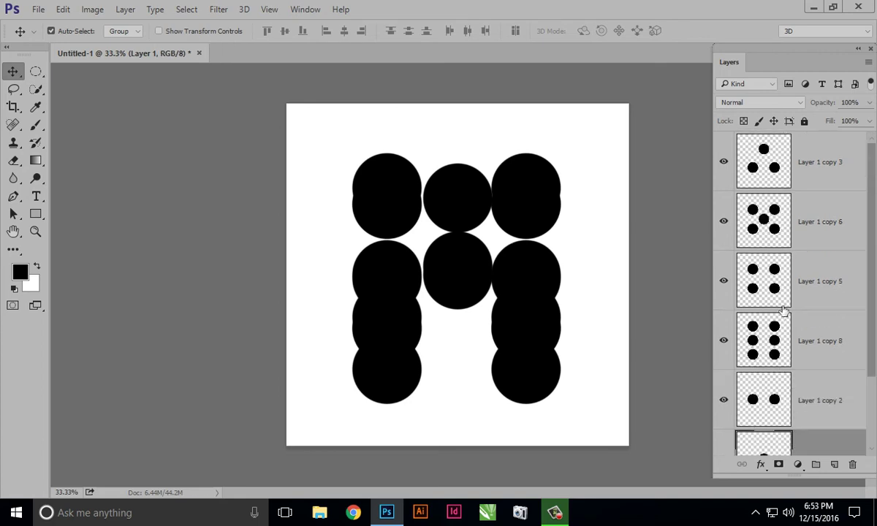
{"action": "left_click", "coordinate": [38, 10]}
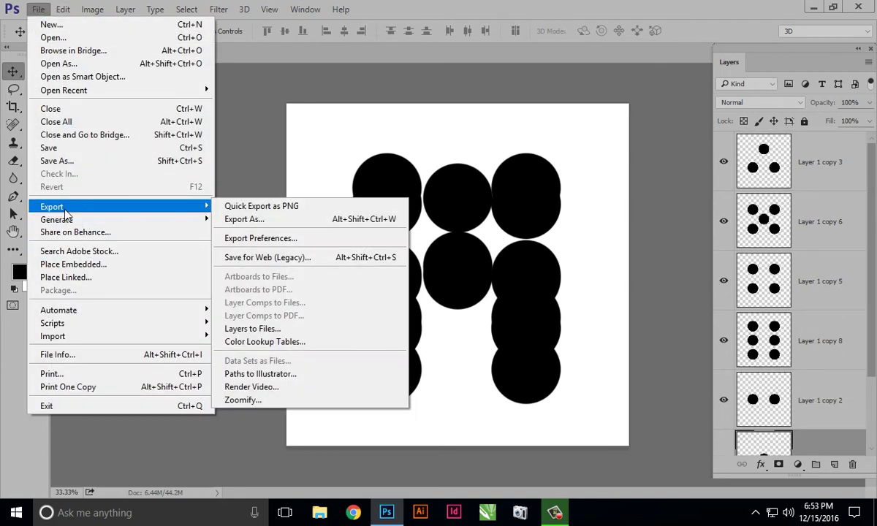
{"action": "mouse_move", "coordinate": [52, 207]}
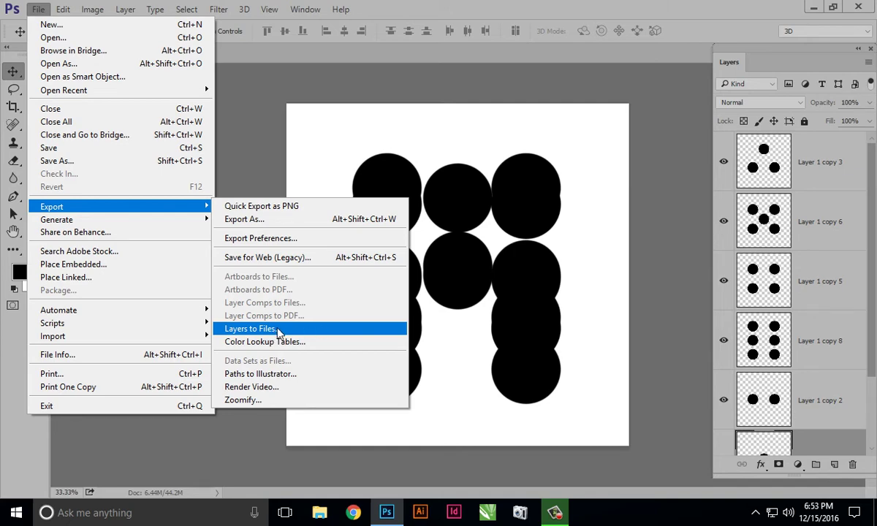
Step: Export Layers To Files into the Desktop folder and dismiss the success alert
{"action": "left_click", "coordinate": [278, 331]}
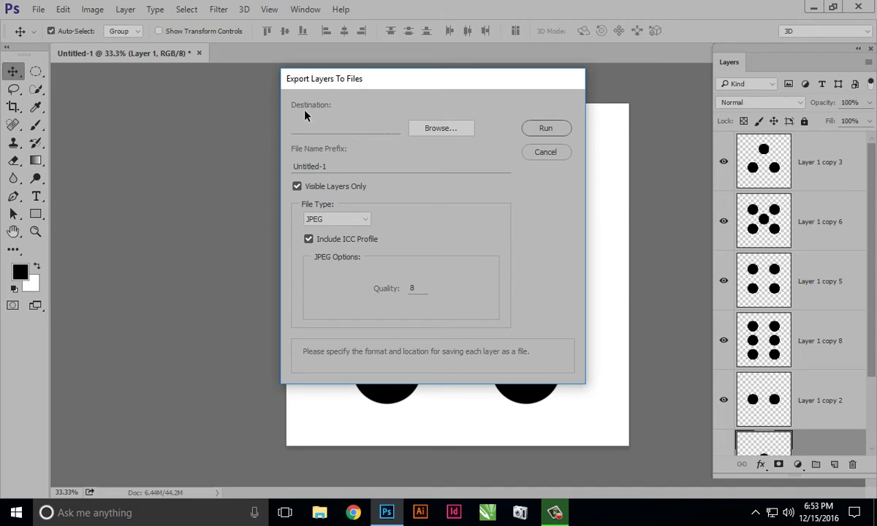
{"action": "left_click", "coordinate": [424, 130]}
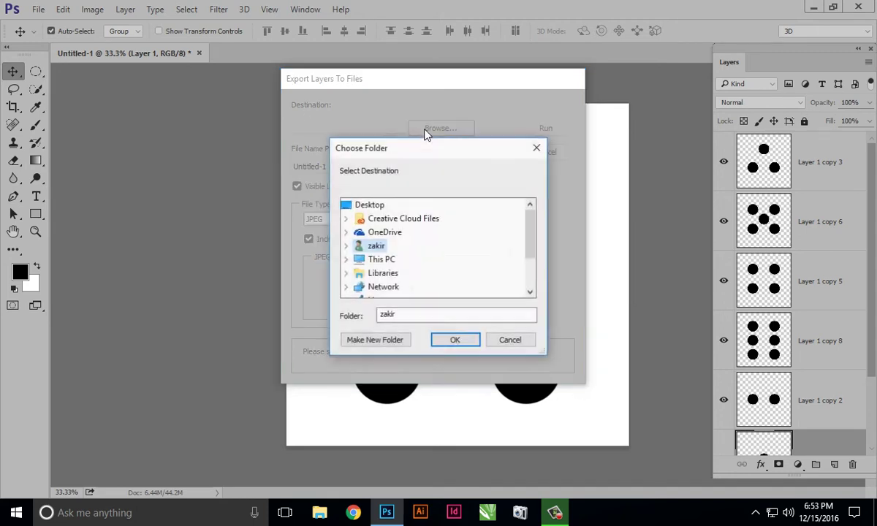
{"action": "left_click", "coordinate": [370, 208]}
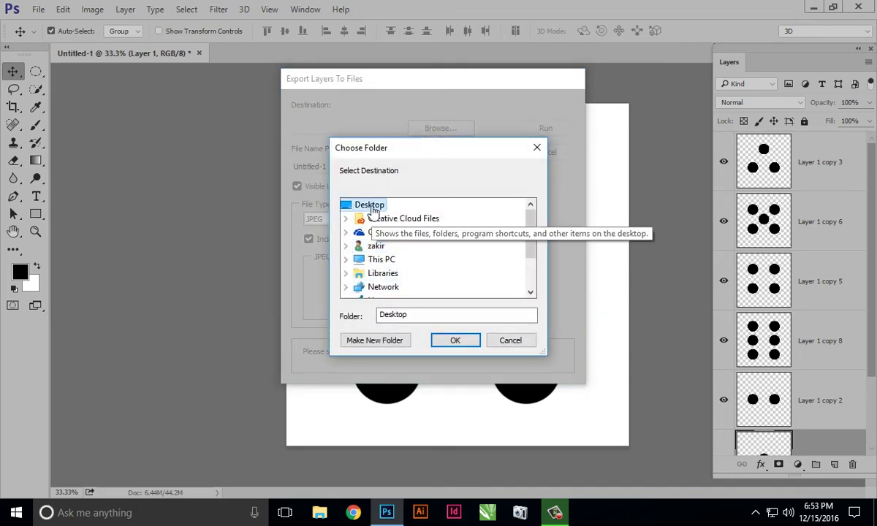
{"action": "left_click", "coordinate": [455, 342]}
{"action": "left_click", "coordinate": [545, 129]}
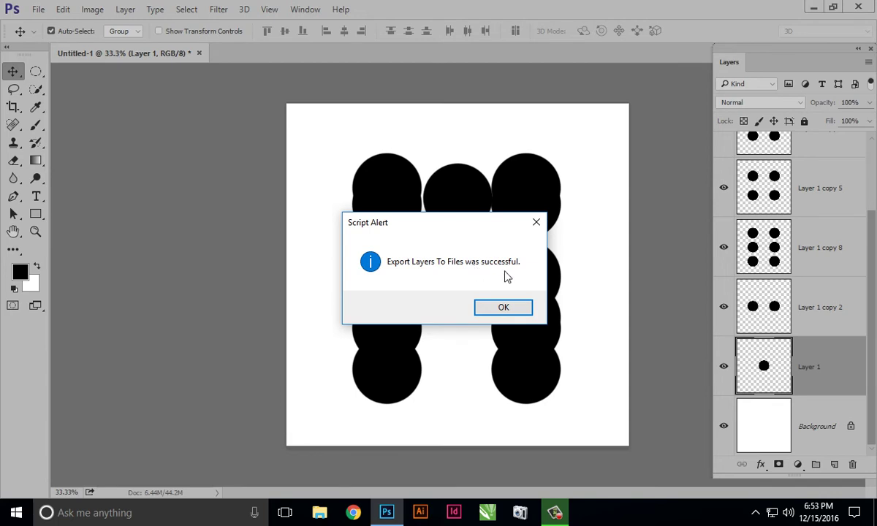
{"action": "left_click", "coordinate": [504, 308]}
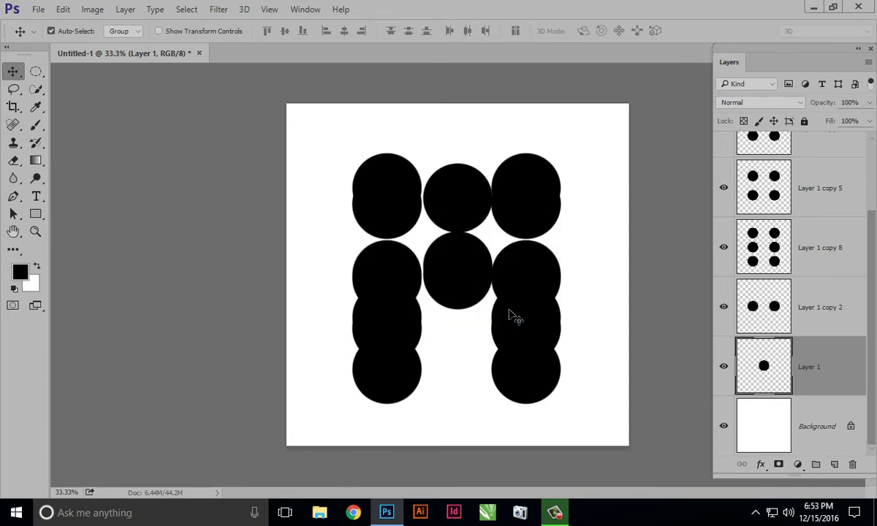
Step: Check the exported dot images, then select Layer 1 copy 3 through Layer 1
{"action": "left_click", "coordinate": [812, 8]}
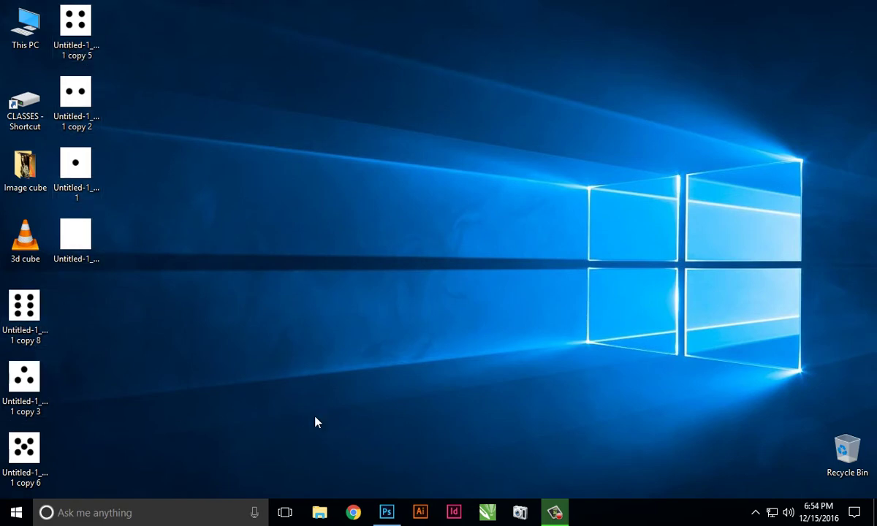
{"action": "left_click", "coordinate": [391, 518]}
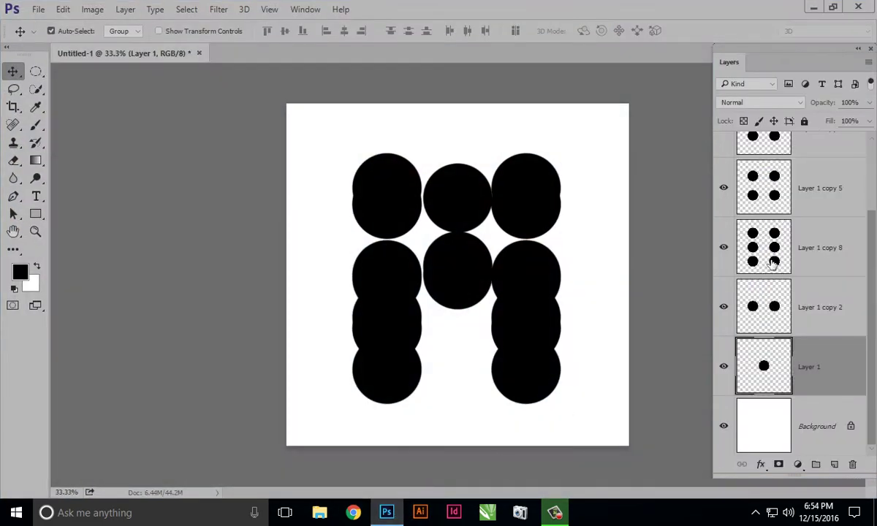
{"action": "scroll", "coordinate": [731, 256], "scroll_direction": "up", "scroll_amount": 3}
{"action": "left_click", "coordinate": [813, 169]}
{"action": "scroll", "coordinate": [807, 200], "scroll_direction": "down", "scroll_amount": 3}
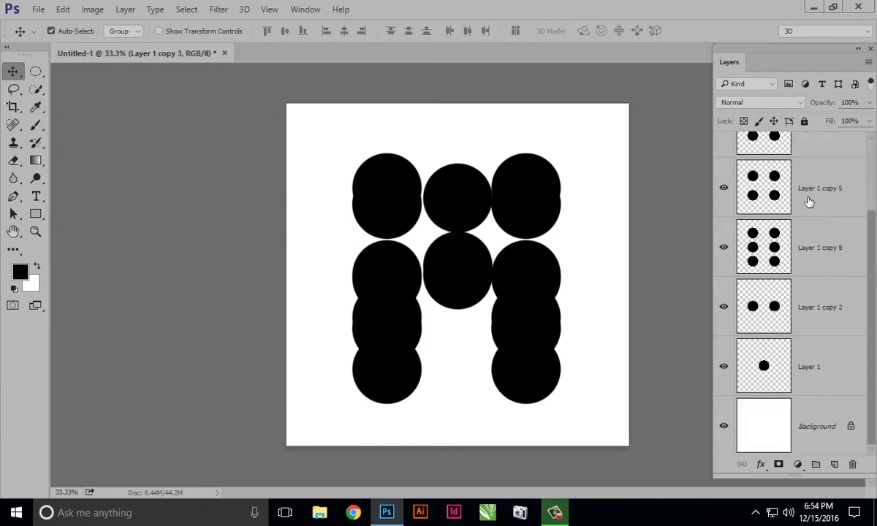
{"action": "left_click", "coordinate": [814, 379], "text": "shift"}
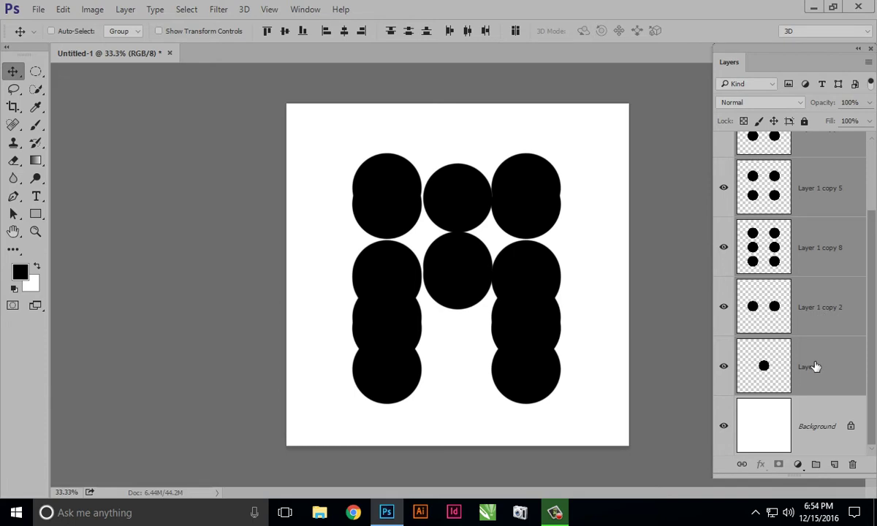
Step: Delete the selected dot layers and close the document with Ctrl+W
{"action": "key", "text": "ctrl"}
{"action": "left_click", "coordinate": [852, 465]}
{"action": "left_click", "coordinate": [379, 205]}
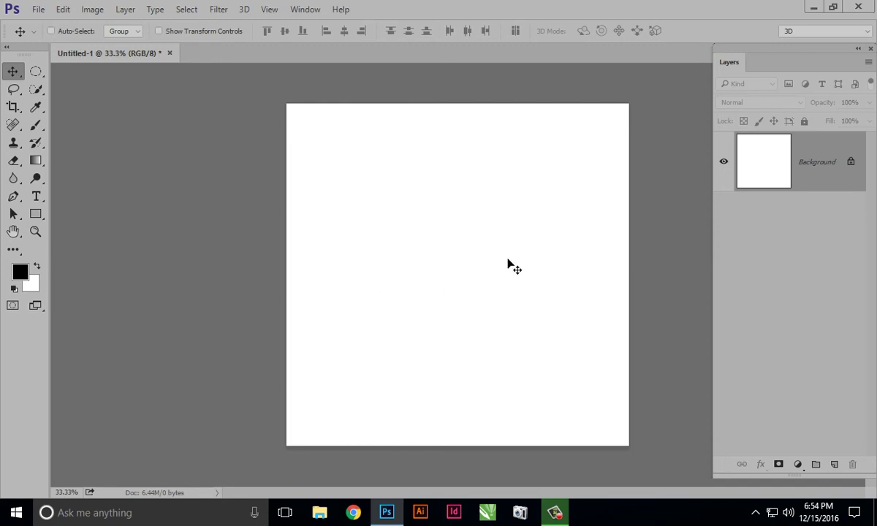
{"action": "key", "text": "ctrl+w"}
Step: Discard Untitled-1 unsaved and open Untitled-1_0005_Layer 1.jpg from the Desktop
{"action": "left_click", "coordinate": [446, 207]}
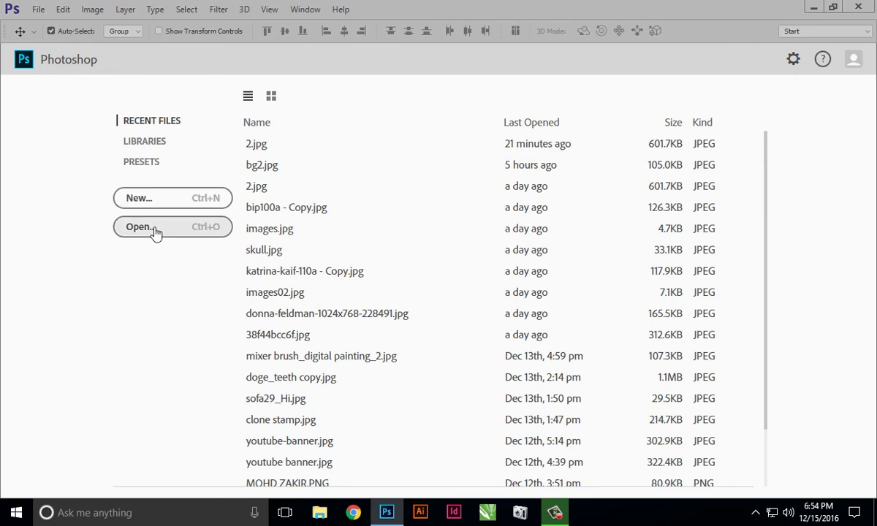
{"action": "left_click", "coordinate": [154, 231]}
{"action": "scroll", "coordinate": [79, 275], "scroll_direction": "up", "scroll_amount": 1}
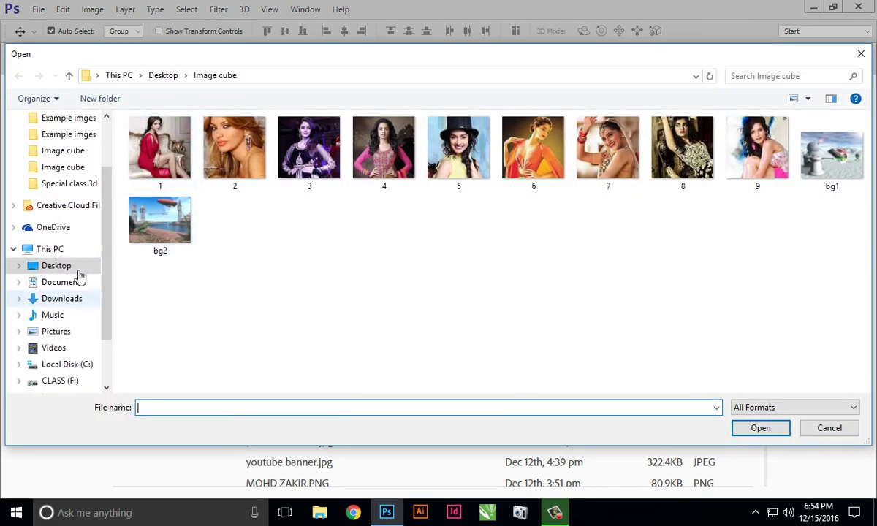
{"action": "left_click", "coordinate": [57, 282]}
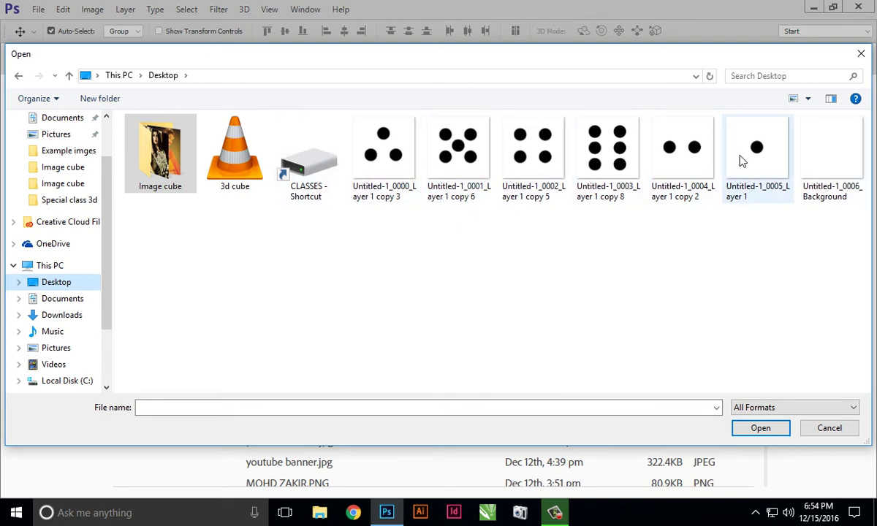
{"action": "left_click", "coordinate": [756, 167]}
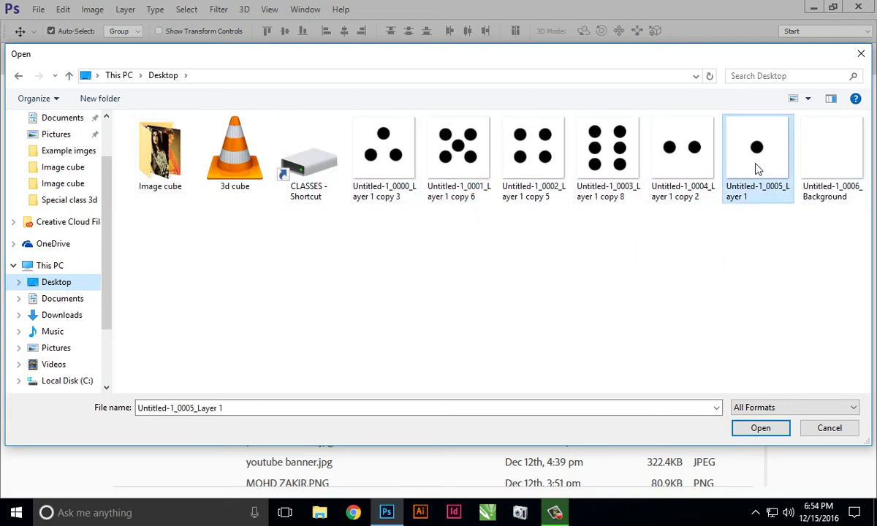
{"action": "left_click", "coordinate": [777, 431]}
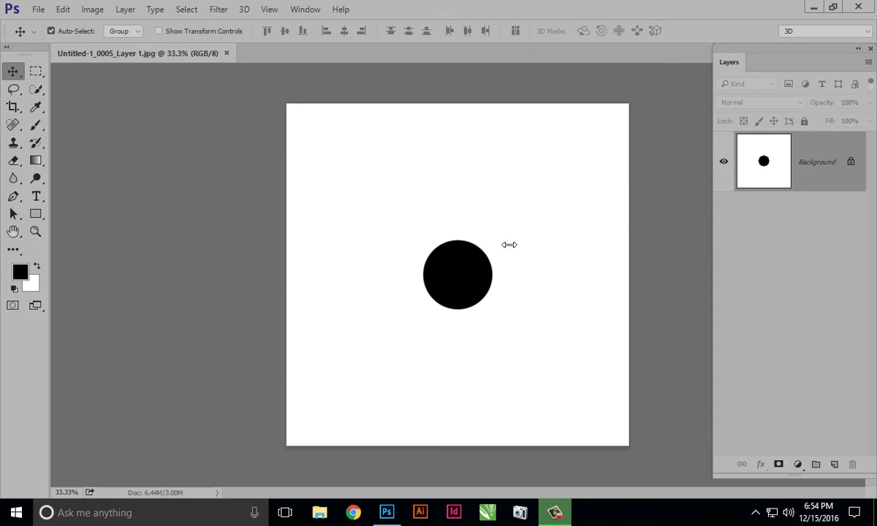
Step: Convert the one-dot image into a Cube via 3D > New Mesh from Layer > Mesh Preset
{"action": "left_click", "coordinate": [245, 10]}
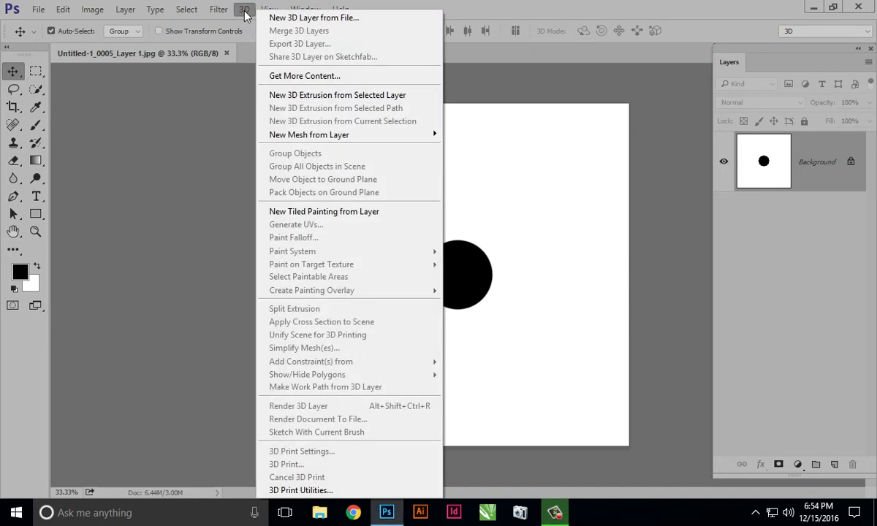
{"action": "mouse_move", "coordinate": [310, 135]}
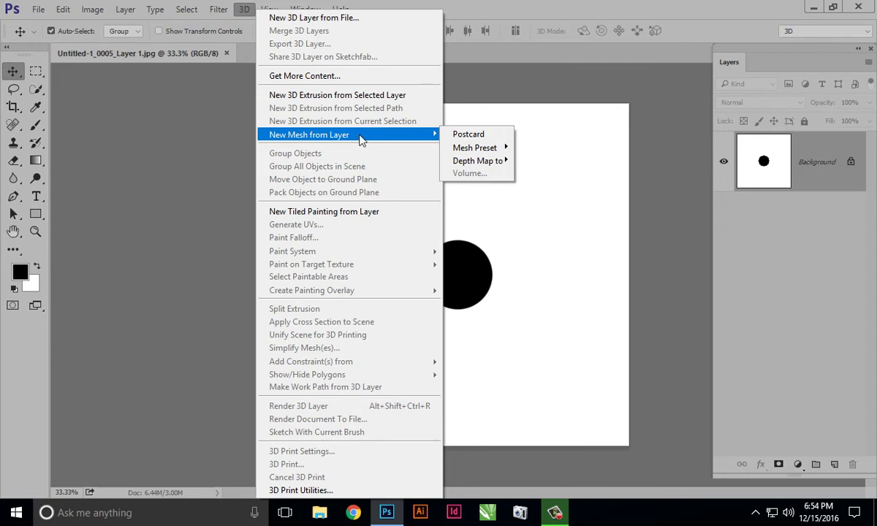
{"action": "mouse_move", "coordinate": [475, 148]}
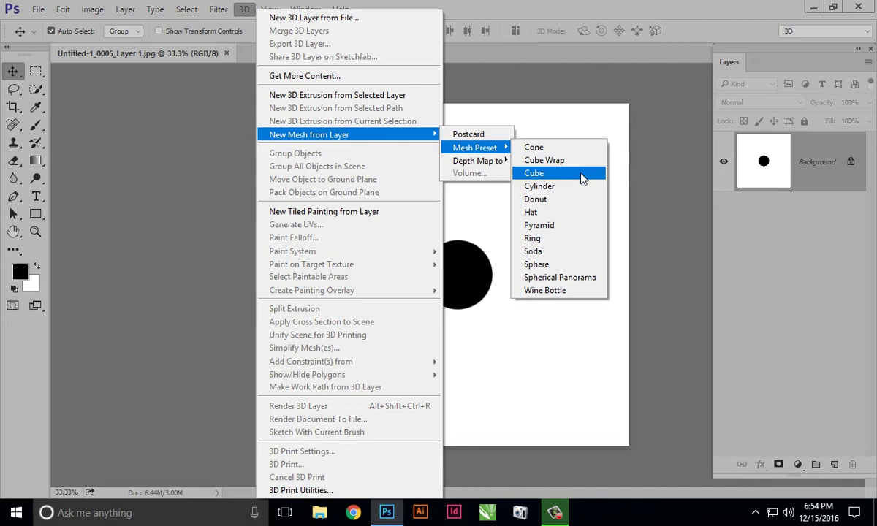
{"action": "left_click", "coordinate": [539, 173]}
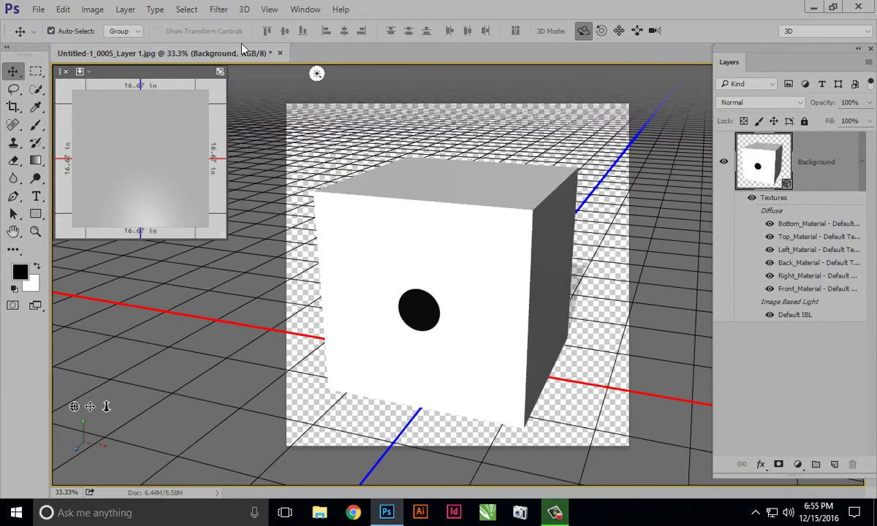
Step: Arrange the 3D and Properties panels and orbit the cube to reveal its blank right face
{"action": "left_click", "coordinate": [302, 12]}
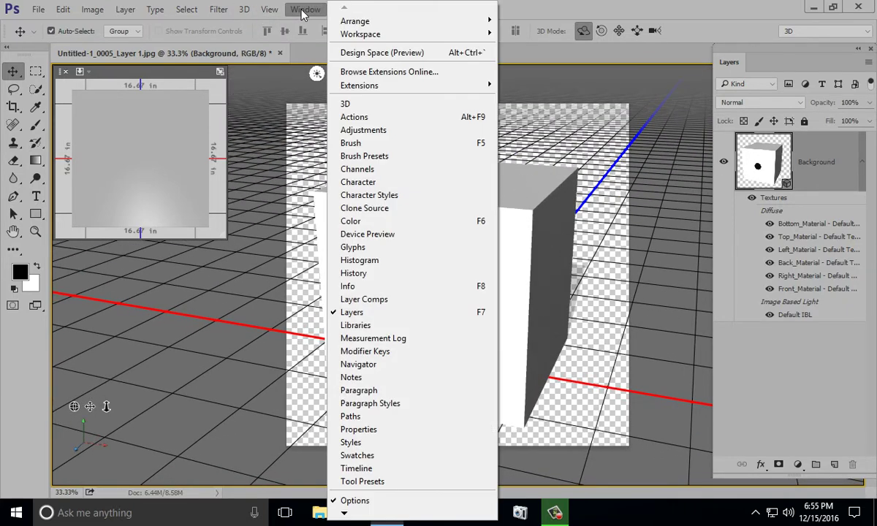
{"action": "left_click", "coordinate": [355, 106]}
{"action": "left_click_drag", "start_coordinate": [678, 112], "coordinate": [597, 93]}
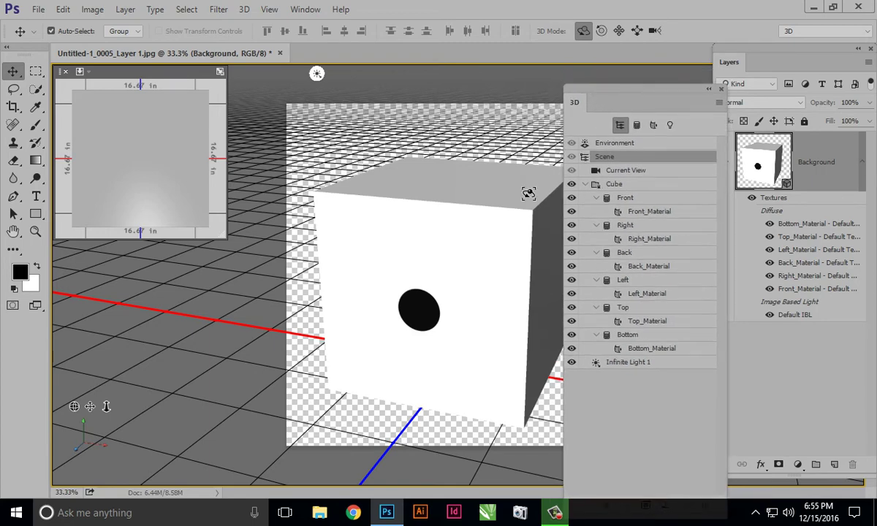
{"action": "left_click", "coordinate": [305, 10]}
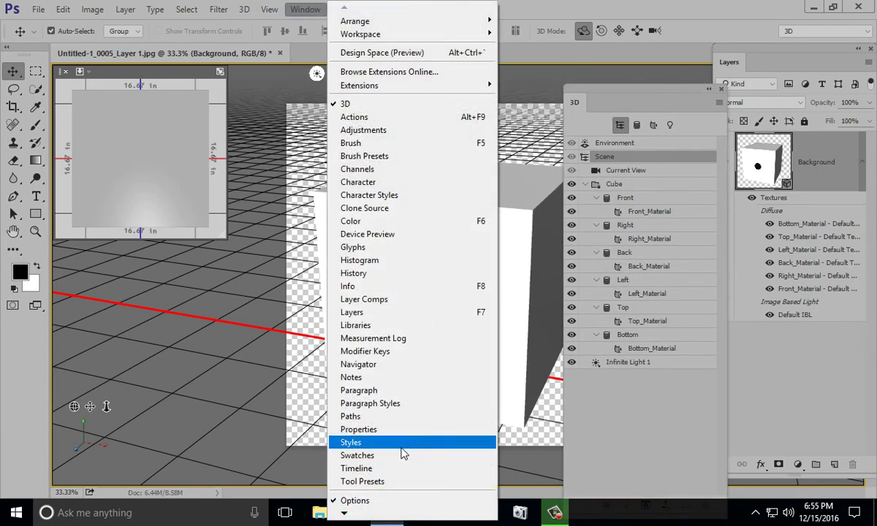
{"action": "left_click", "coordinate": [358, 429]}
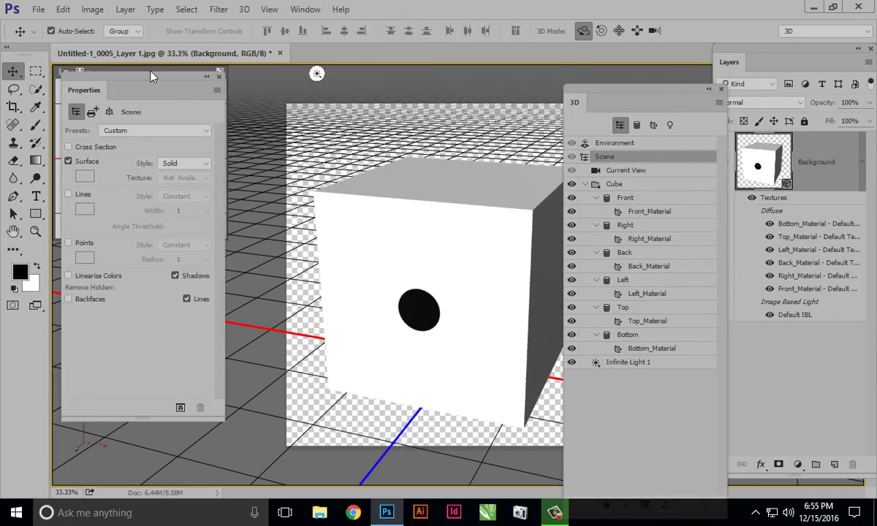
{"action": "mouse_move", "coordinate": [138, 67]}
{"action": "left_mouse_down"}
{"action": "mouse_move", "coordinate": [134, 134]}
{"action": "mouse_move", "coordinate": [132, 69]}
{"action": "left_mouse_up"}
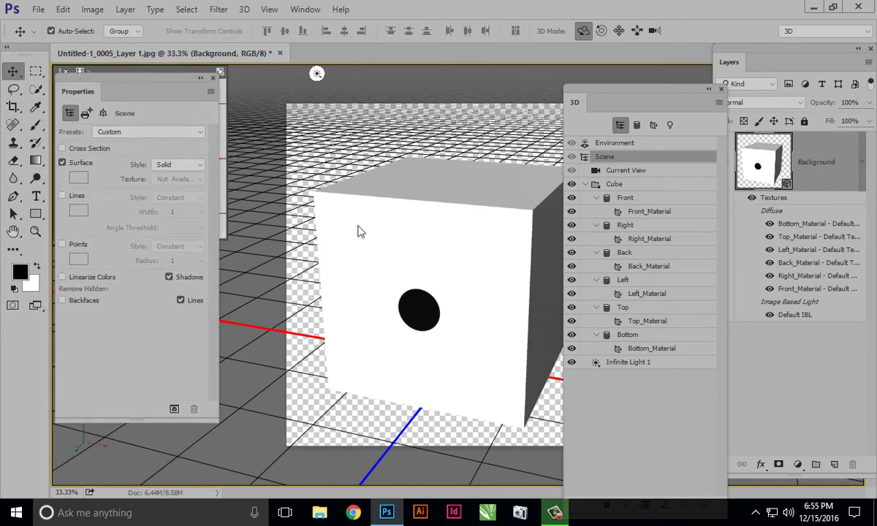
{"action": "left_click_drag", "start_coordinate": [577, 95], "coordinate": [675, 106]}
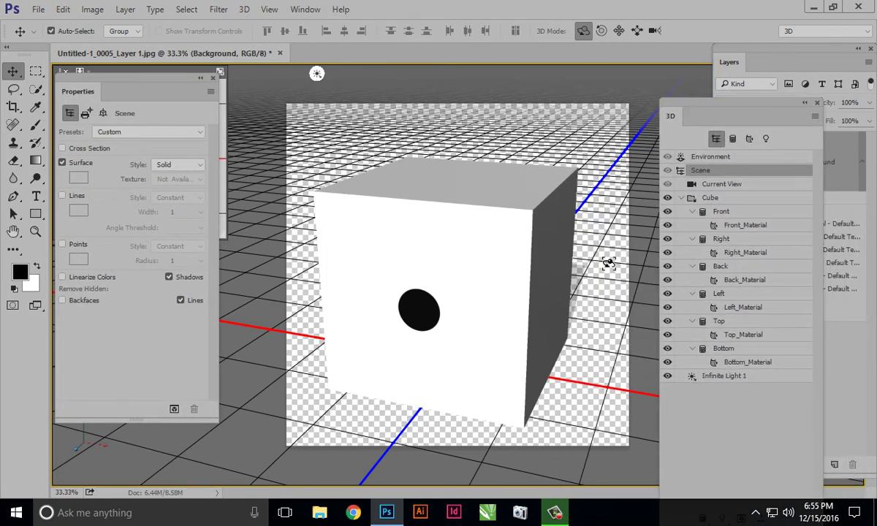
{"action": "mouse_move", "coordinate": [609, 260]}
{"action": "left_mouse_down"}
{"action": "mouse_move", "coordinate": [589, 280]}
{"action": "mouse_move", "coordinate": [544, 265]}
{"action": "left_mouse_up"}
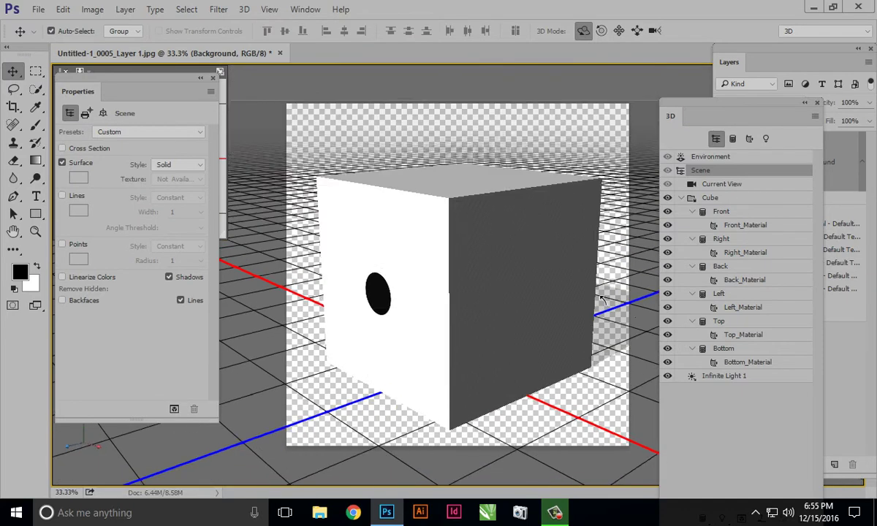
{"action": "left_click_drag", "start_coordinate": [573, 298], "coordinate": [608, 299]}
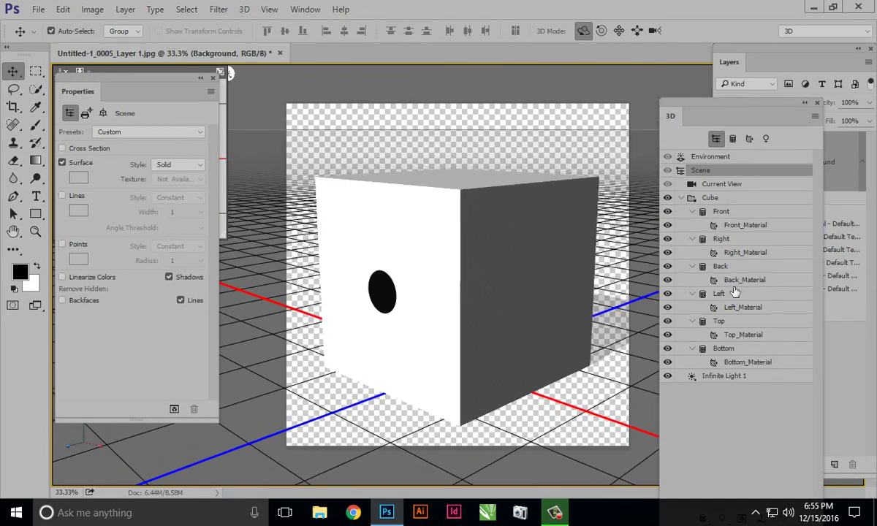
Step: Replace Right_Material's diffuse texture with the three-dot image Untitled-1_0000_Layer 1 copy 3
{"action": "left_click", "coordinate": [752, 253]}
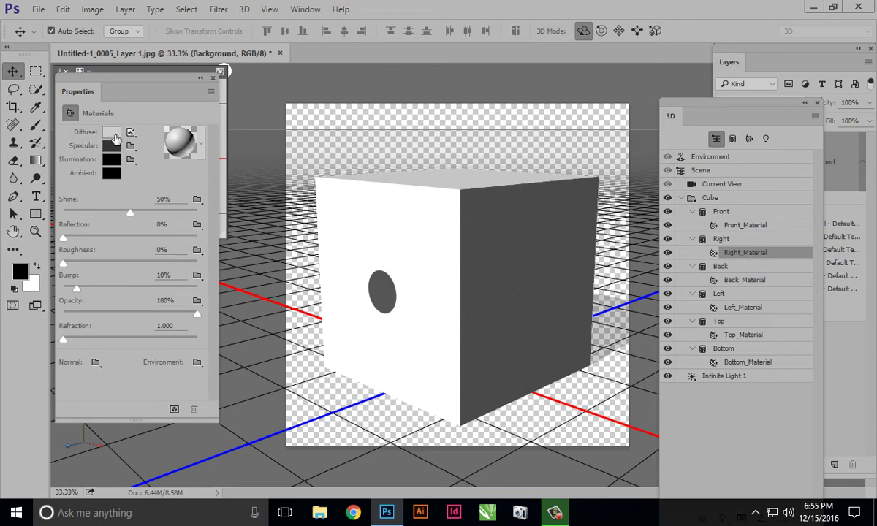
{"action": "left_click", "coordinate": [131, 134]}
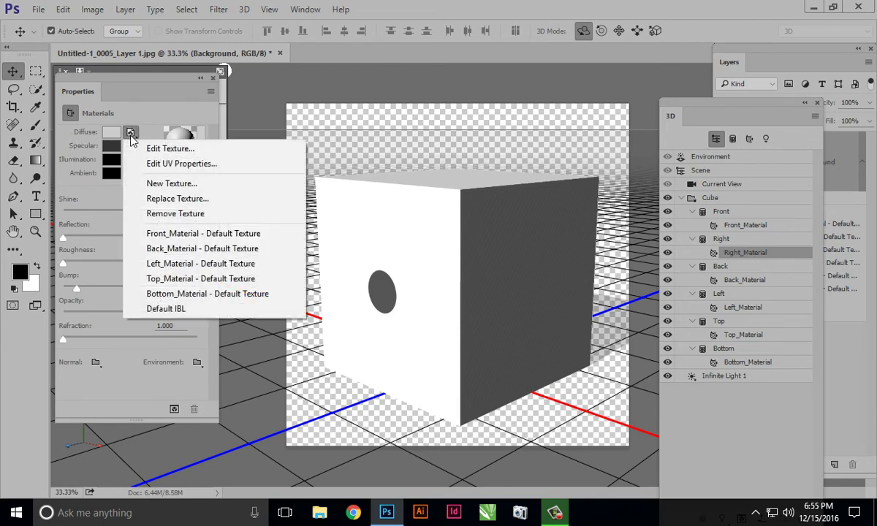
{"action": "left_click", "coordinate": [167, 203]}
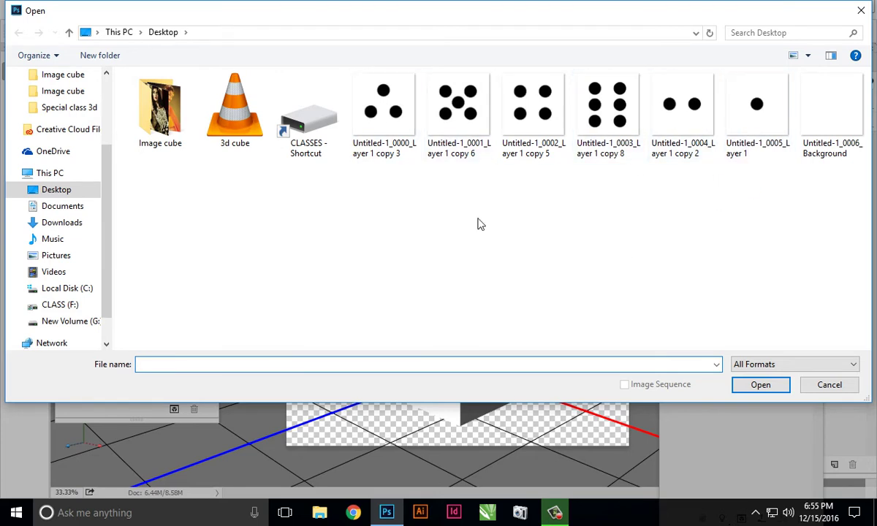
{"action": "left_click", "coordinate": [391, 122]}
{"action": "left_click", "coordinate": [767, 386]}
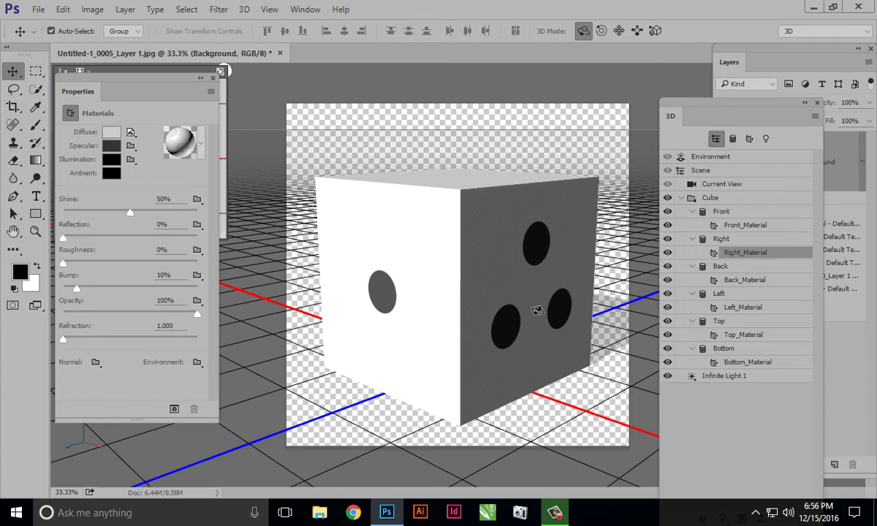
{"action": "left_click", "coordinate": [511, 361]}
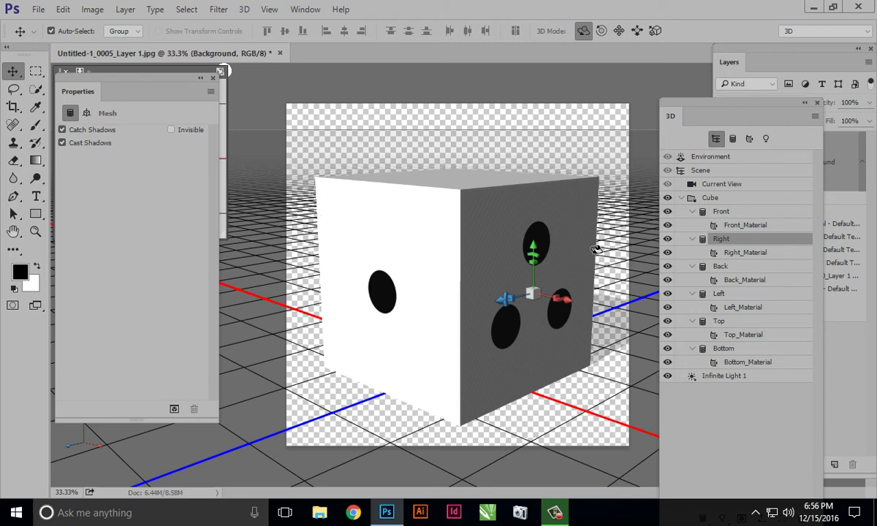
Step: Orbit to an eye-level view of the cube's blank left face and select Left_Material
{"action": "left_click", "coordinate": [700, 171]}
{"action": "left_click_drag", "start_coordinate": [428, 389], "coordinate": [592, 417]}
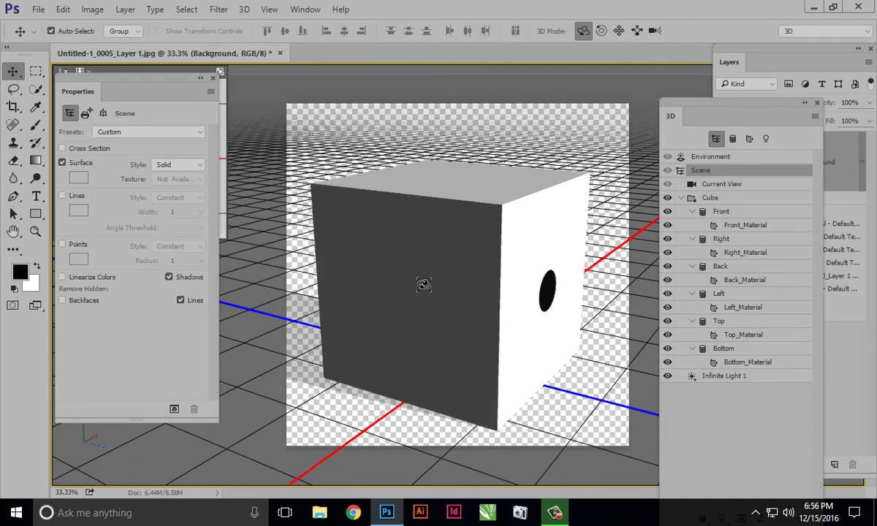
{"action": "left_click_drag", "start_coordinate": [584, 373], "coordinate": [382, 333]}
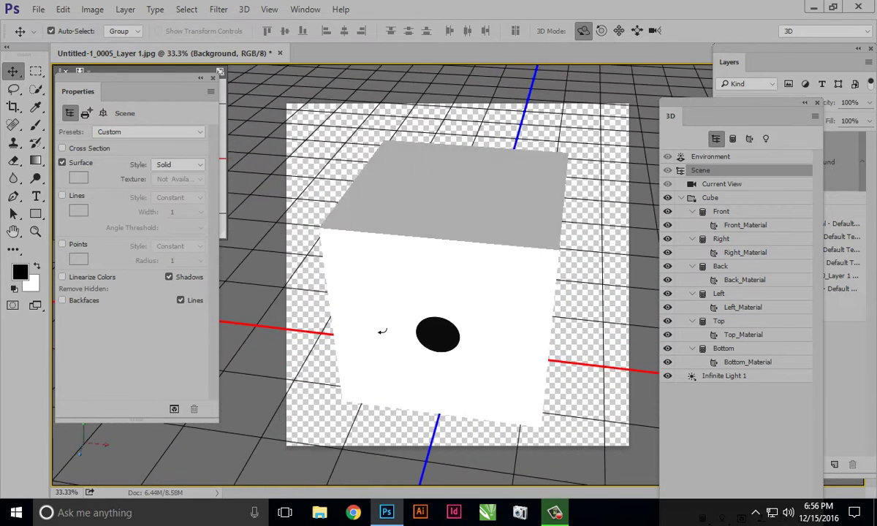
{"action": "mouse_move", "coordinate": [587, 352]}
{"action": "left_mouse_down"}
{"action": "mouse_move", "coordinate": [542, 345]}
{"action": "mouse_move", "coordinate": [544, 329]}
{"action": "left_mouse_up"}
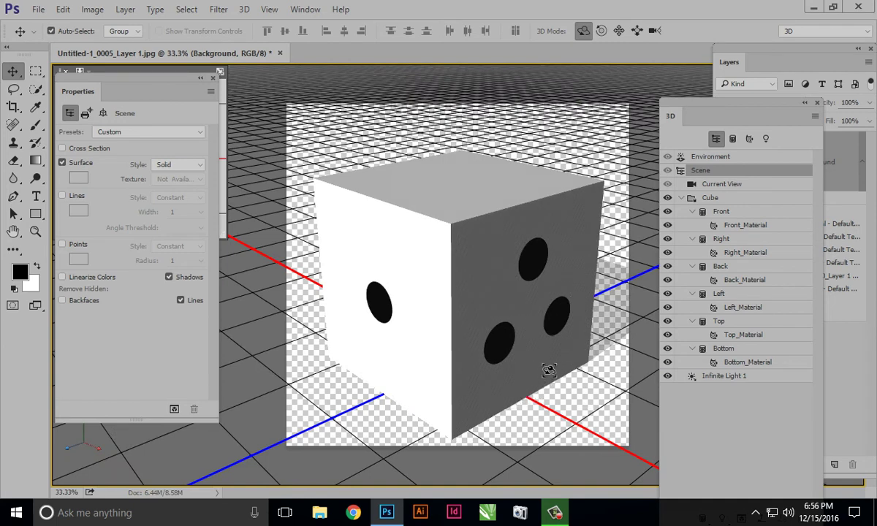
{"action": "left_click_drag", "start_coordinate": [512, 409], "coordinate": [551, 73]}
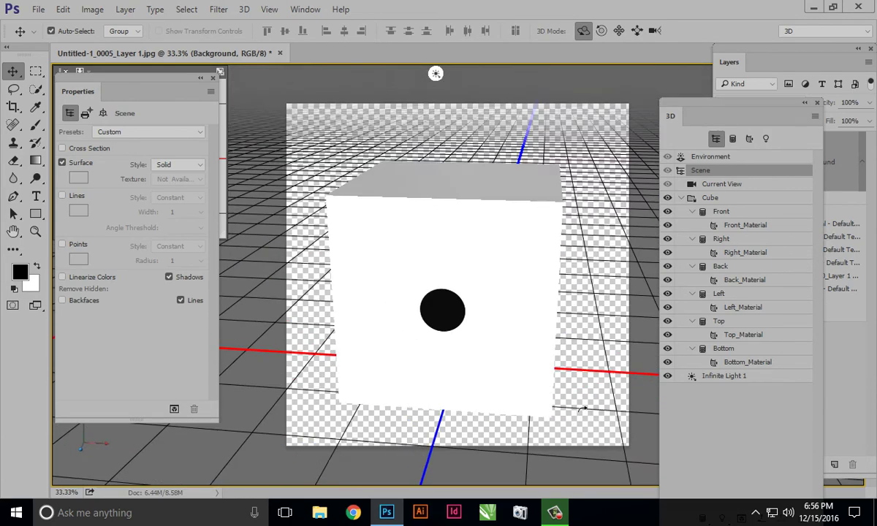
{"action": "left_click_drag", "start_coordinate": [607, 397], "coordinate": [431, 367]}
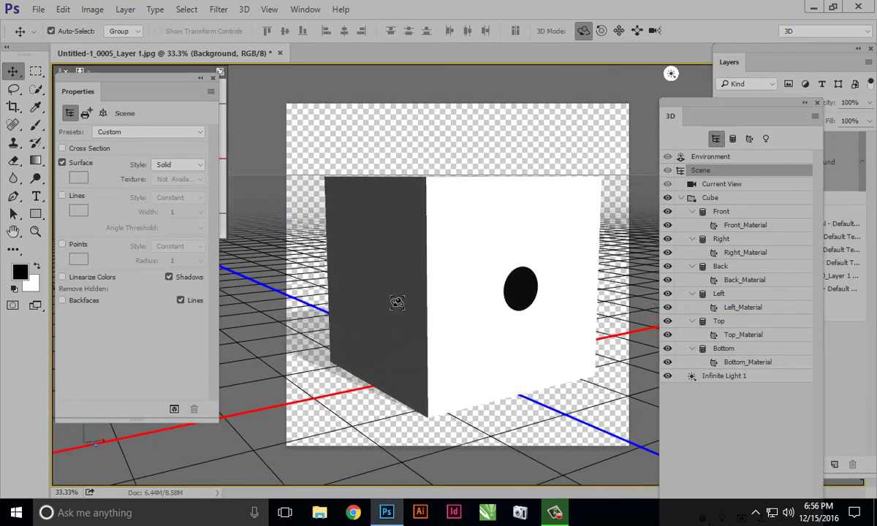
{"action": "left_click", "coordinate": [752, 310]}
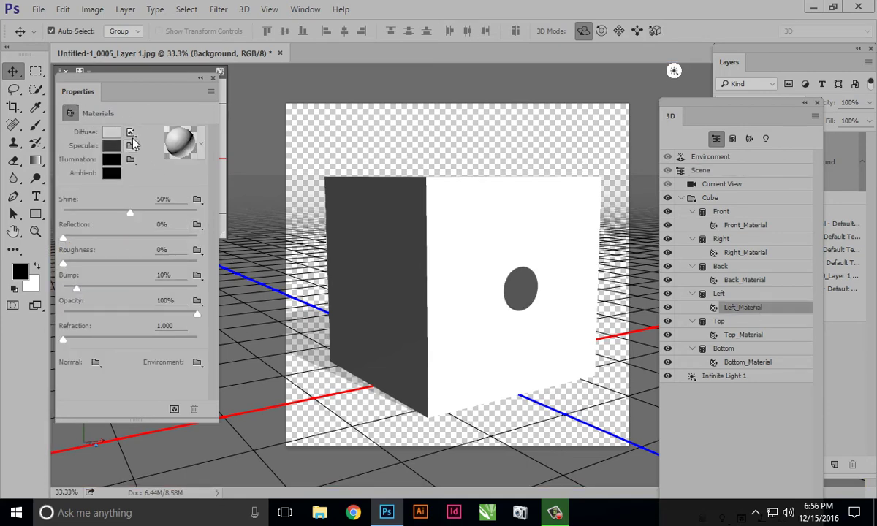
Step: Replace Left_Material's diffuse texture with the four-dot dice image
{"action": "left_click", "coordinate": [131, 134]}
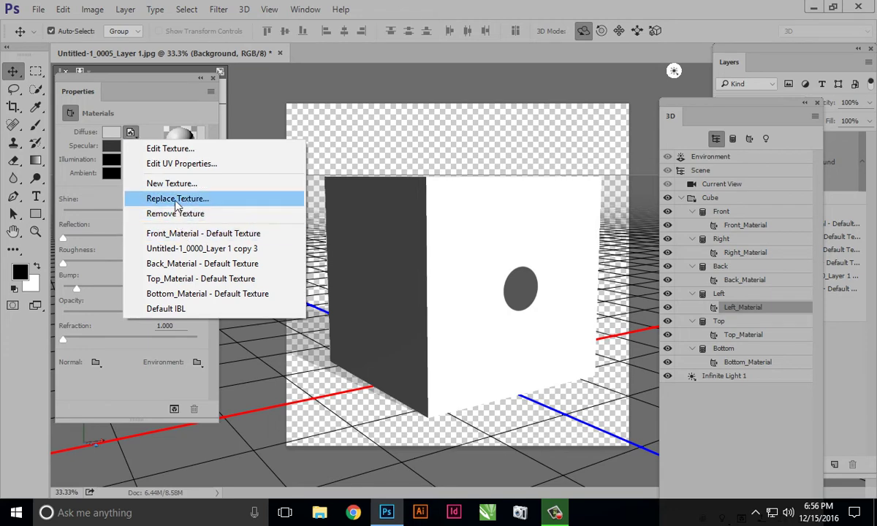
{"action": "left_click", "coordinate": [175, 201]}
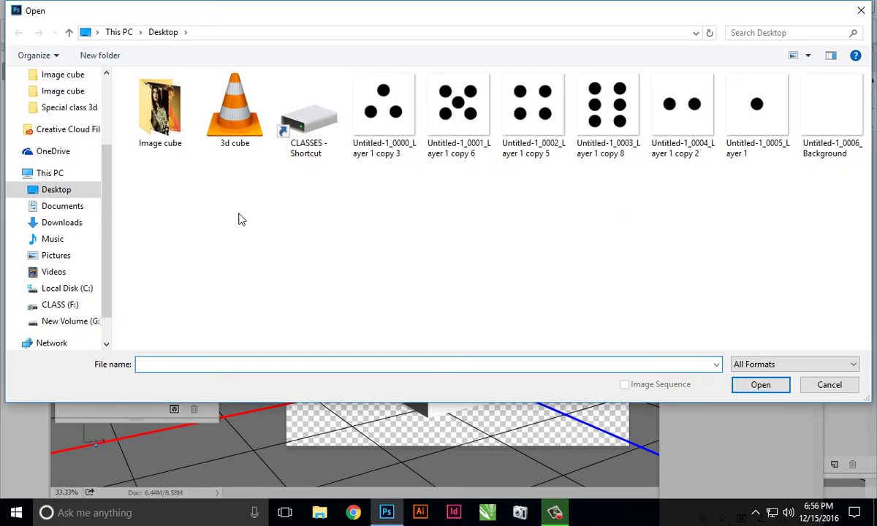
{"action": "left_click", "coordinate": [535, 125]}
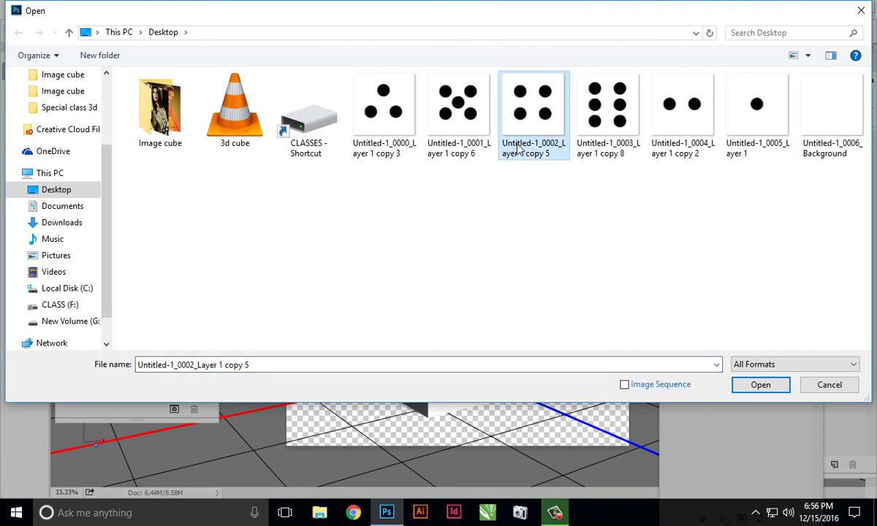
{"action": "left_click", "coordinate": [761, 389]}
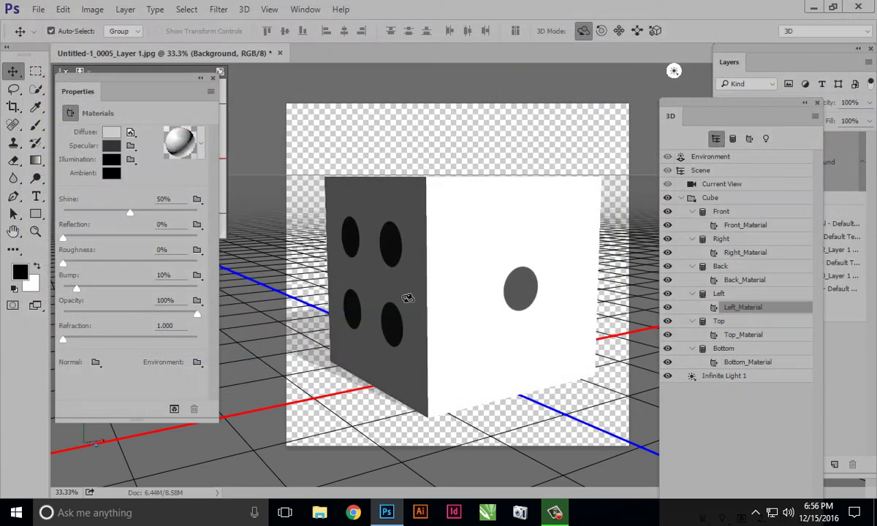
{"action": "left_click", "coordinate": [468, 380]}
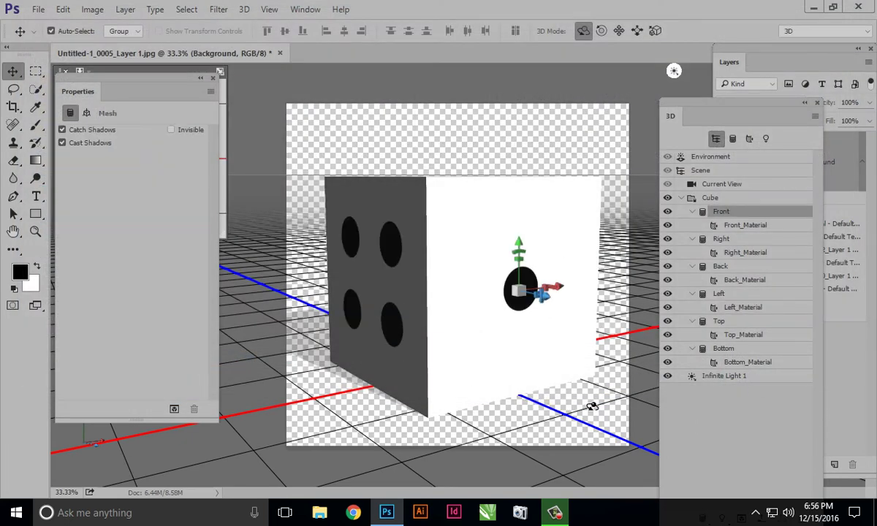
Step: Orbit to the back face and replace Back_Material's diffuse texture with the six-dot image
{"action": "left_click", "coordinate": [711, 187]}
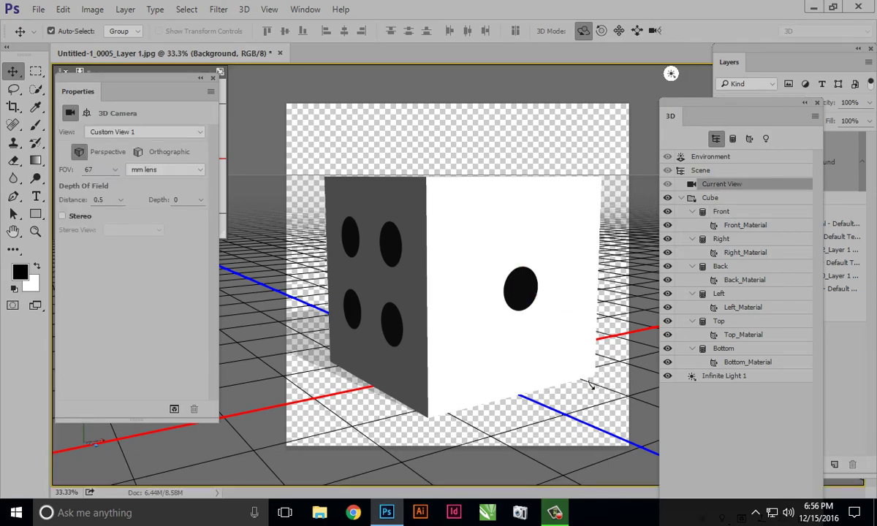
{"action": "mouse_move", "coordinate": [559, 358]}
{"action": "left_mouse_down"}
{"action": "mouse_move", "coordinate": [494, 381]}
{"action": "mouse_move", "coordinate": [420, 72]}
{"action": "mouse_move", "coordinate": [483, 73]}
{"action": "mouse_move", "coordinate": [248, 74]}
{"action": "mouse_move", "coordinate": [564, 398]}
{"action": "mouse_move", "coordinate": [487, 325]}
{"action": "left_mouse_up"}
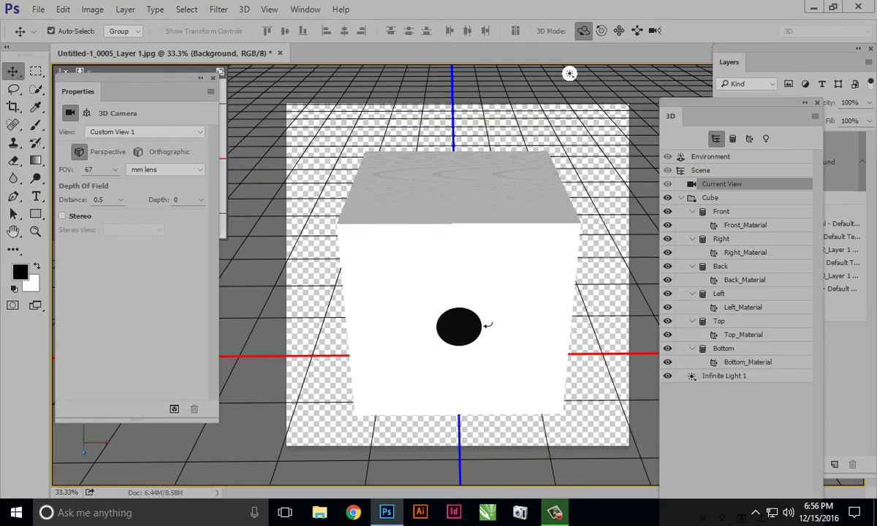
{"action": "mouse_move", "coordinate": [585, 322]}
{"action": "left_mouse_down"}
{"action": "mouse_move", "coordinate": [424, 308]}
{"action": "mouse_move", "coordinate": [521, 326]}
{"action": "mouse_move", "coordinate": [478, 307]}
{"action": "mouse_move", "coordinate": [425, 303]}
{"action": "left_mouse_up"}
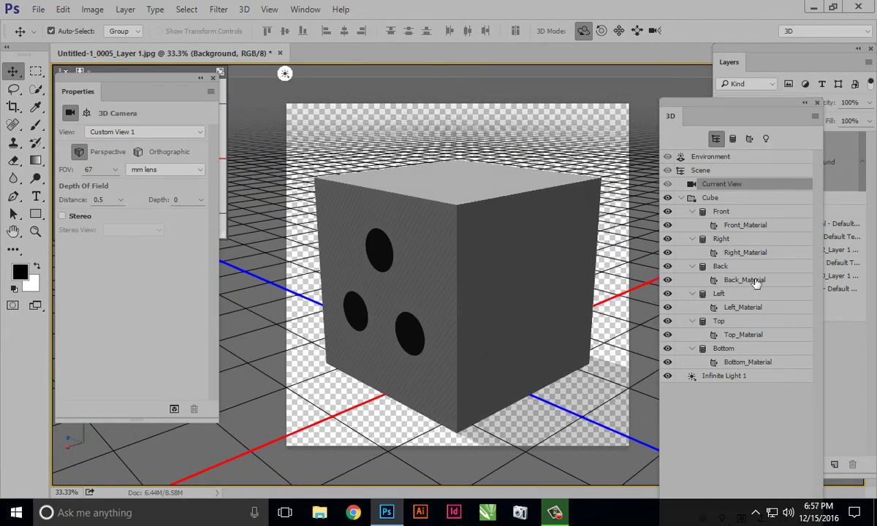
{"action": "left_click", "coordinate": [723, 280]}
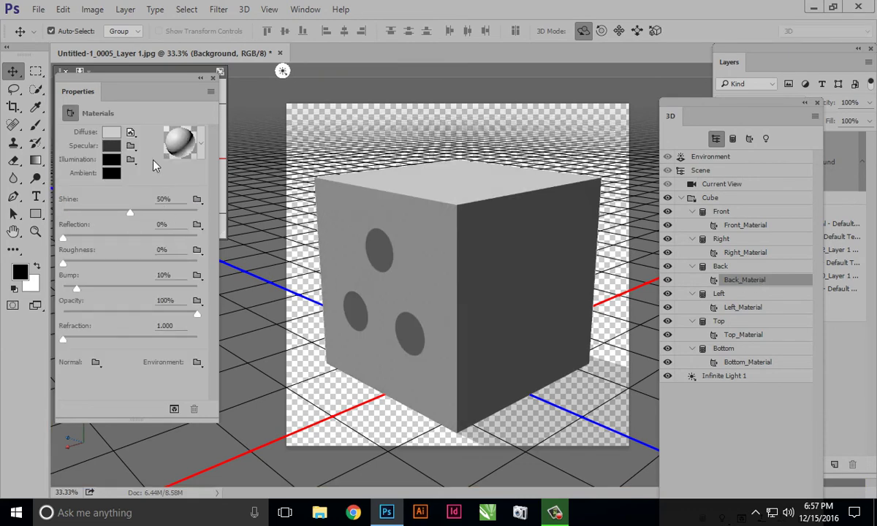
{"action": "left_click", "coordinate": [131, 133]}
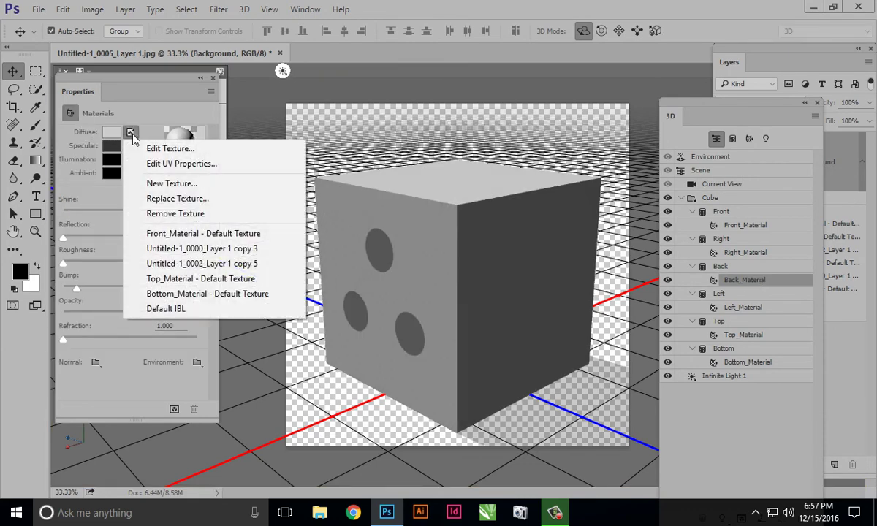
{"action": "left_click", "coordinate": [177, 199]}
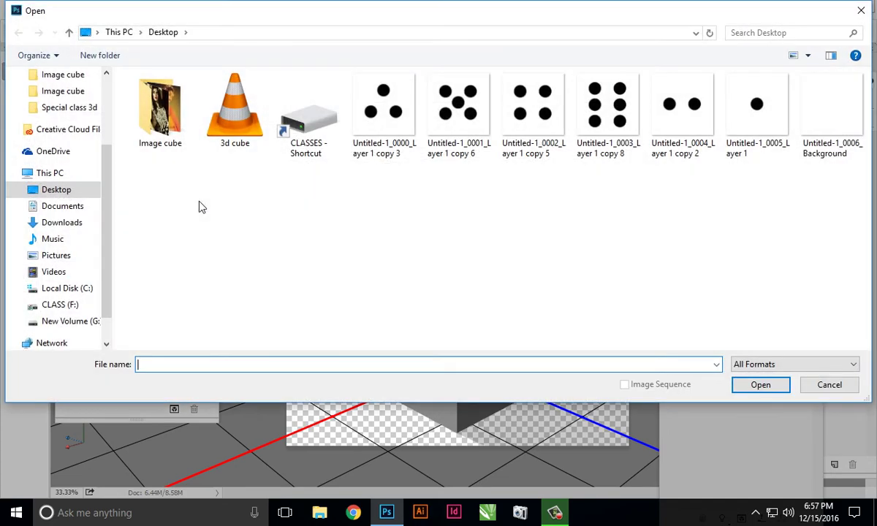
{"action": "left_click", "coordinate": [612, 110]}
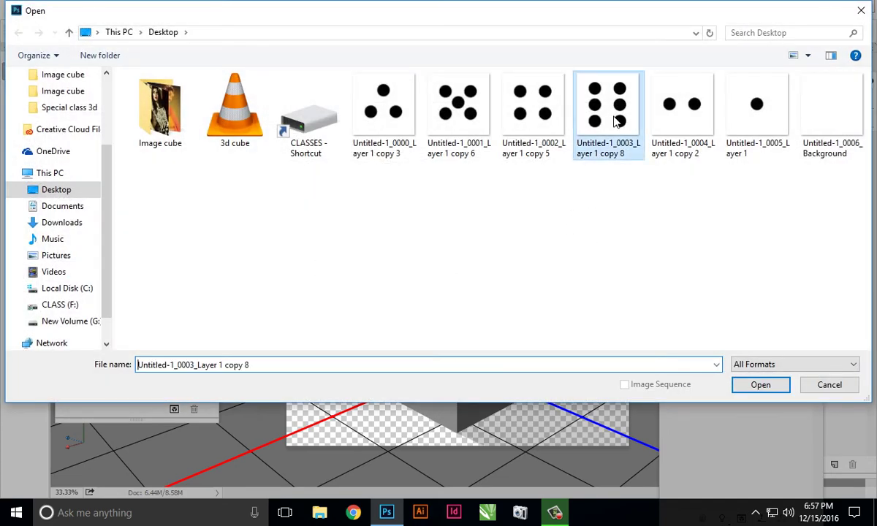
{"action": "left_click", "coordinate": [769, 393]}
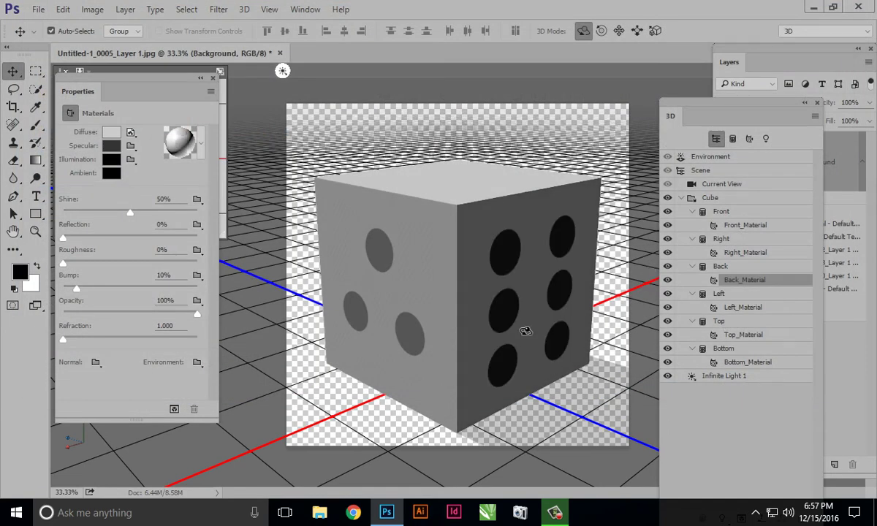
{"action": "left_click", "coordinate": [446, 431]}
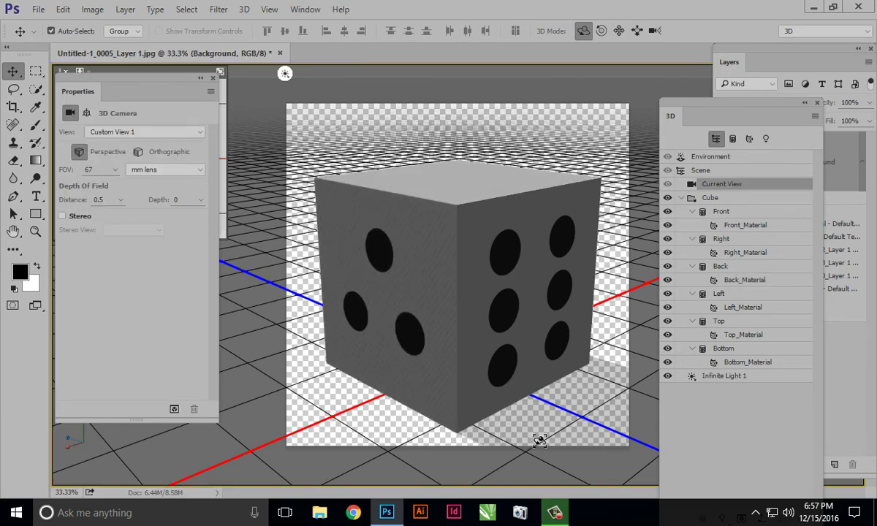
Step: Replace Top_Material's diffuse texture with the two-dot image Untitled-1_0004_Layer 1 copy 2
{"action": "left_click_drag", "start_coordinate": [489, 434], "coordinate": [729, 441]}
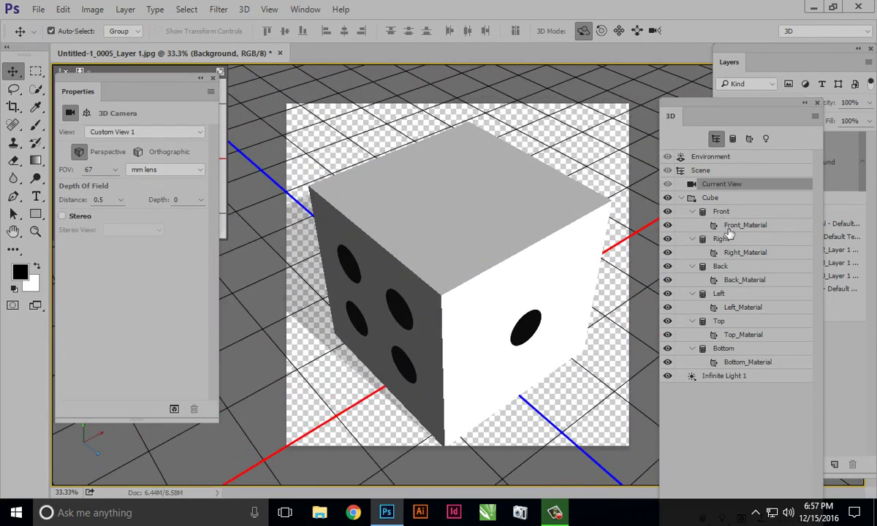
{"action": "left_click", "coordinate": [756, 336]}
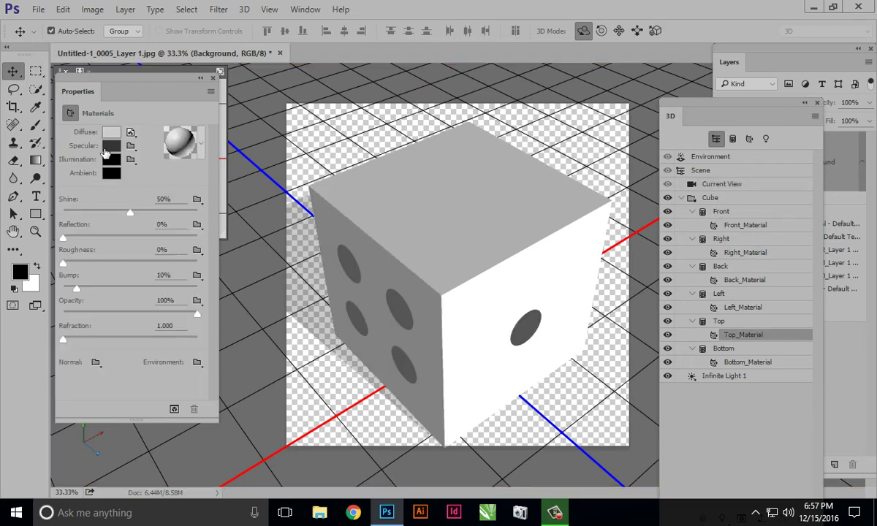
{"action": "left_click", "coordinate": [130, 132]}
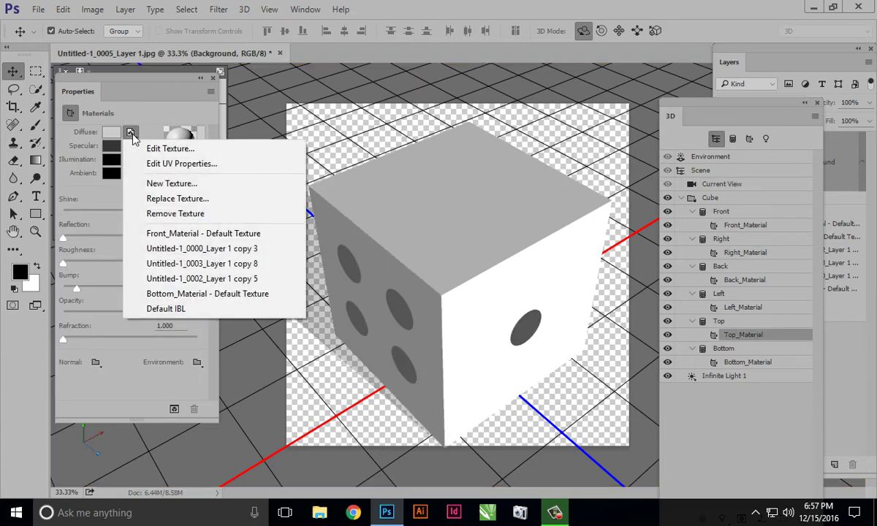
{"action": "left_click", "coordinate": [180, 202]}
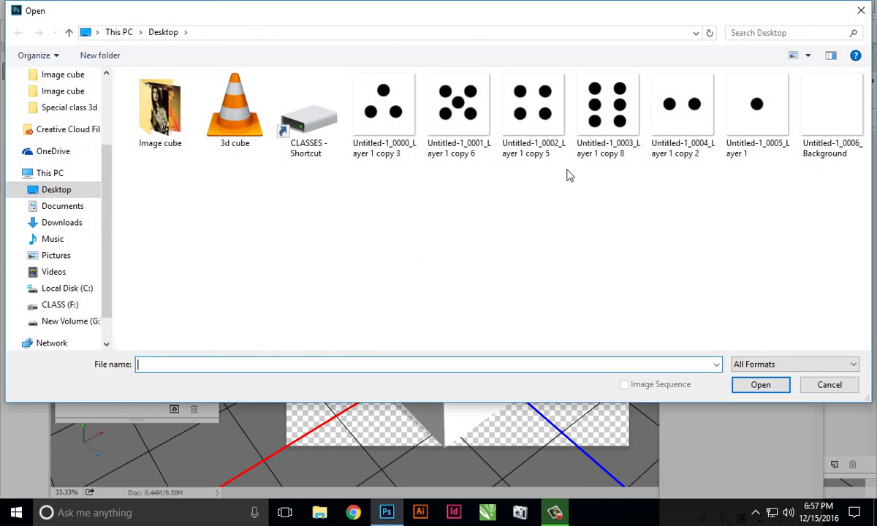
{"action": "left_click", "coordinate": [684, 136]}
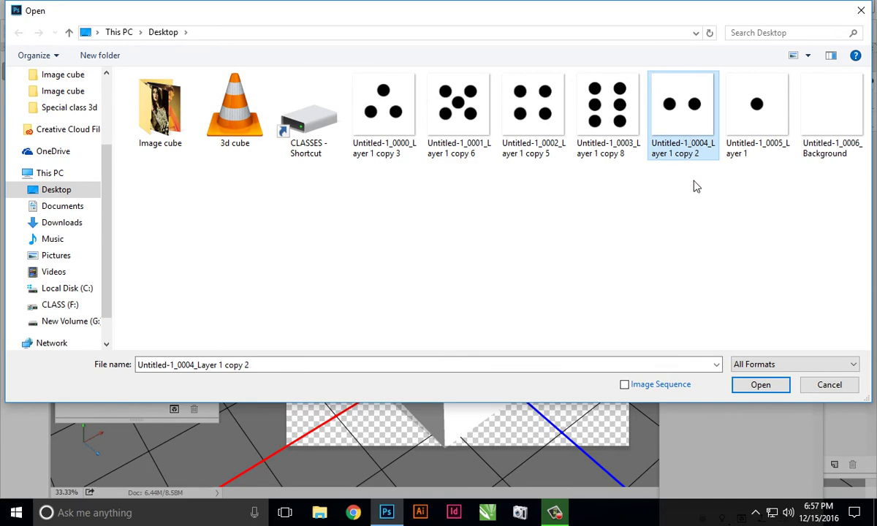
{"action": "left_click", "coordinate": [760, 386]}
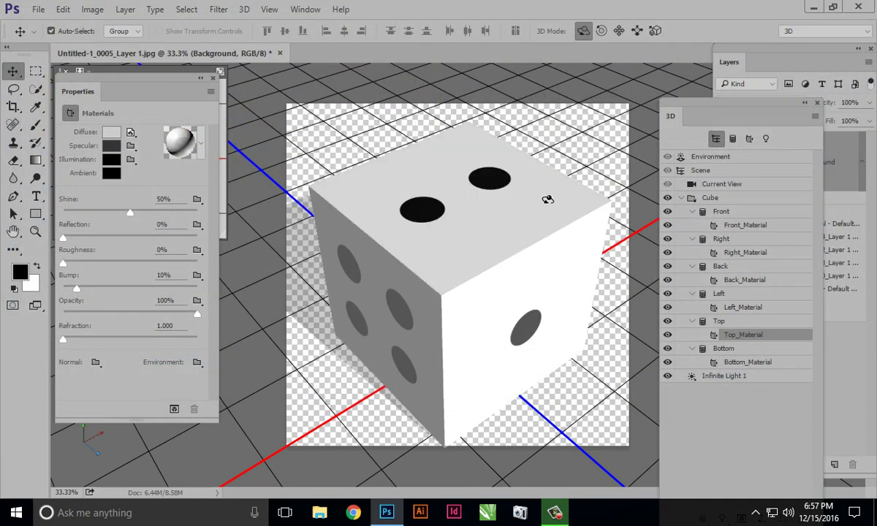
{"action": "left_click", "coordinate": [582, 392]}
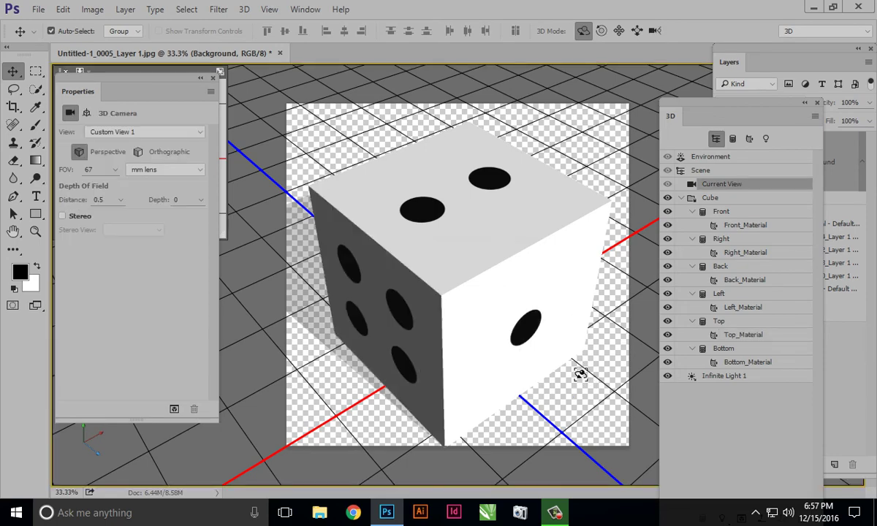
Step: Orbit to the cube's underside and apply the five-dot image as the bottom face's texture
{"action": "mouse_move", "coordinate": [559, 358]}
{"action": "left_mouse_down"}
{"action": "mouse_move", "coordinate": [571, 329]}
{"action": "mouse_move", "coordinate": [589, 334]}
{"action": "left_mouse_up"}
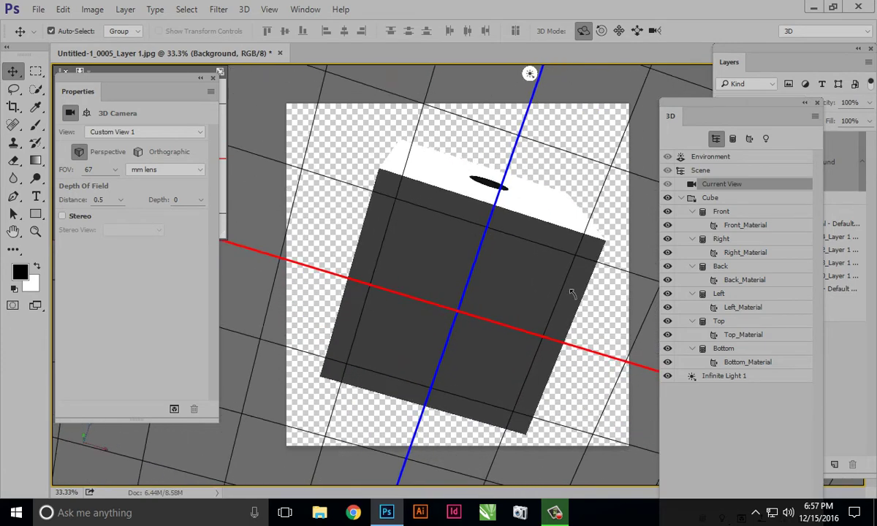
{"action": "left_click", "coordinate": [749, 363]}
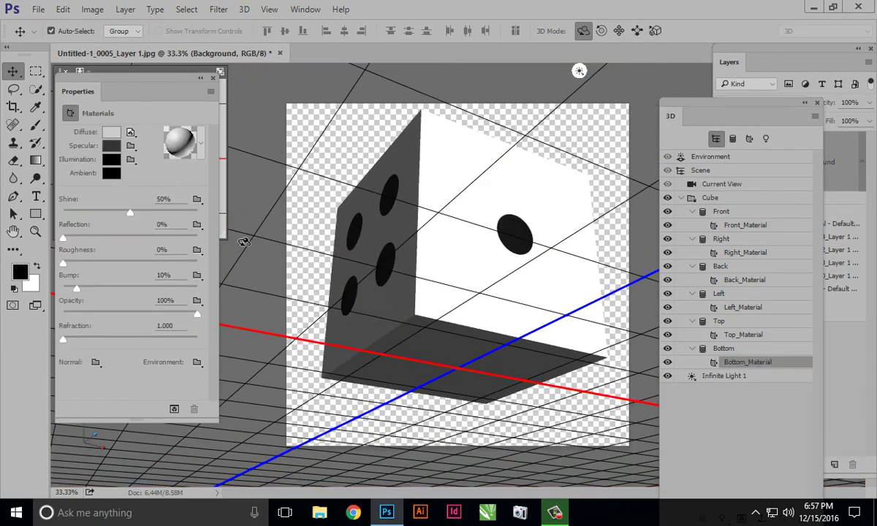
{"action": "left_click", "coordinate": [130, 132]}
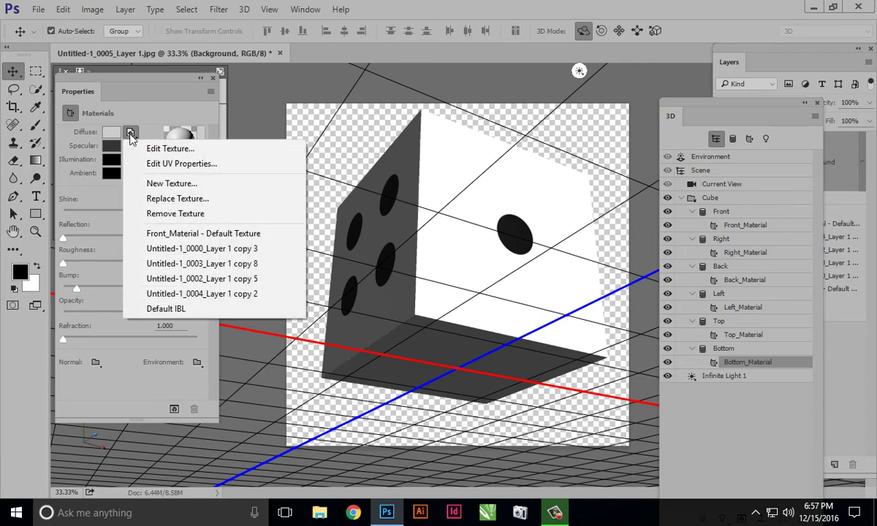
{"action": "left_click", "coordinate": [175, 199]}
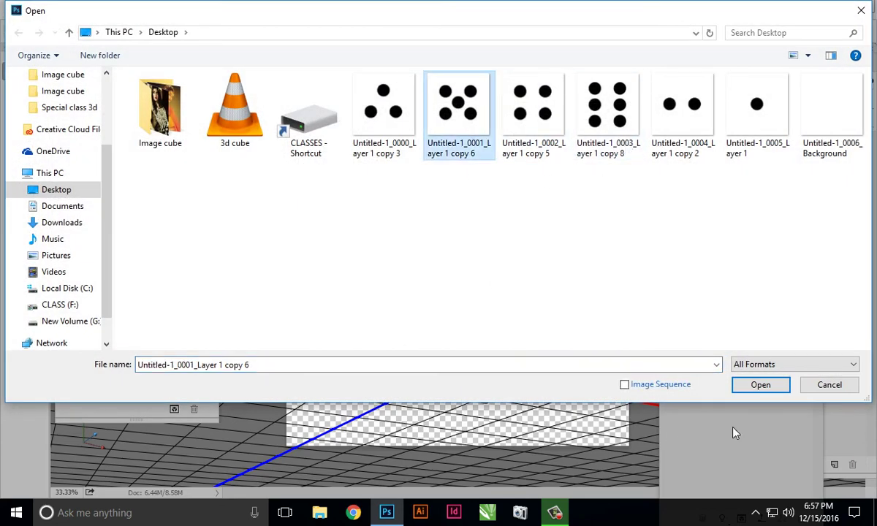
{"action": "left_click", "coordinate": [759, 387]}
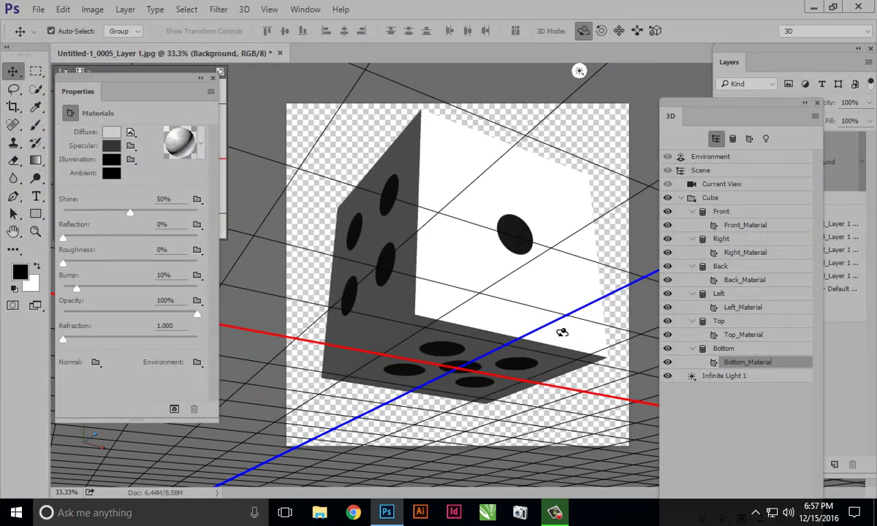
{"action": "left_click", "coordinate": [441, 333]}
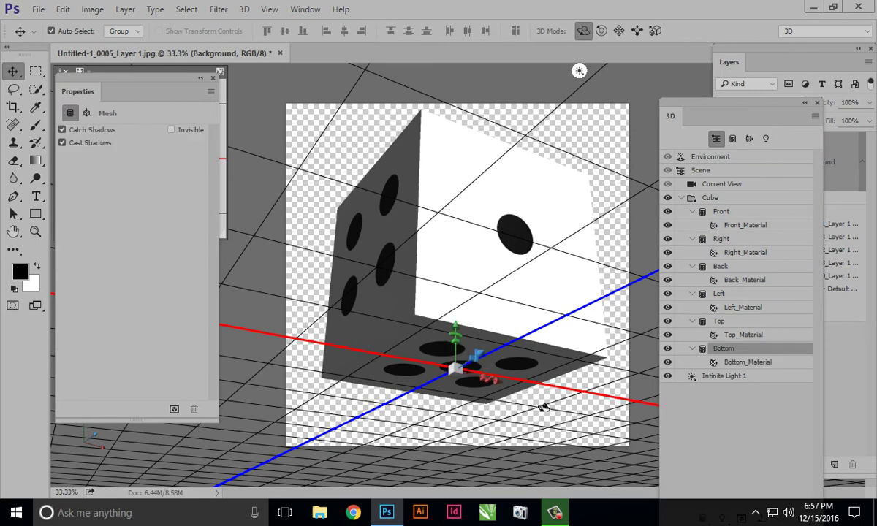
Step: Orbit the scene camera to a three-quarter view showing the two-, four- and one-dot faces
{"action": "left_click", "coordinate": [673, 183]}
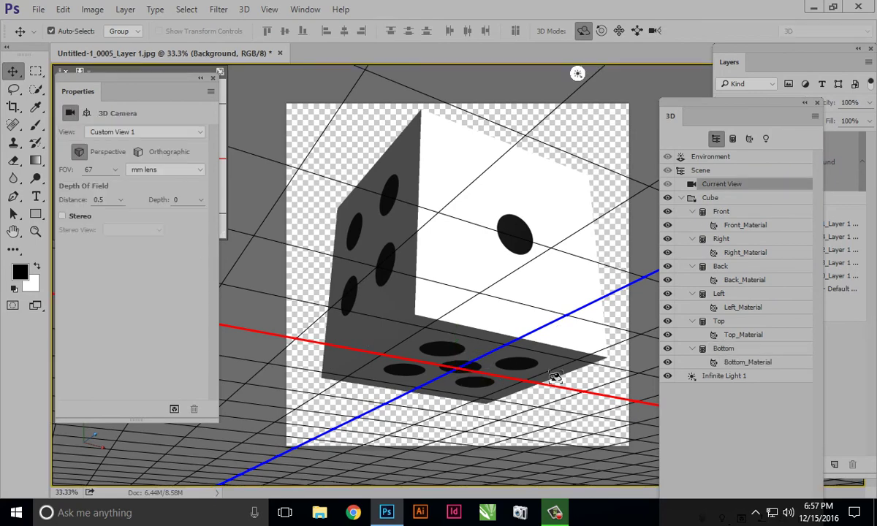
{"action": "mouse_move", "coordinate": [521, 353]}
{"action": "left_mouse_down"}
{"action": "mouse_move", "coordinate": [627, 422]}
{"action": "mouse_move", "coordinate": [660, 356]}
{"action": "mouse_move", "coordinate": [579, 383]}
{"action": "mouse_move", "coordinate": [505, 360]}
{"action": "mouse_move", "coordinate": [345, 348]}
{"action": "mouse_move", "coordinate": [372, 261]}
{"action": "mouse_move", "coordinate": [523, 288]}
{"action": "mouse_move", "coordinate": [637, 345]}
{"action": "mouse_move", "coordinate": [505, 366]}
{"action": "mouse_move", "coordinate": [542, 360]}
{"action": "left_mouse_up"}
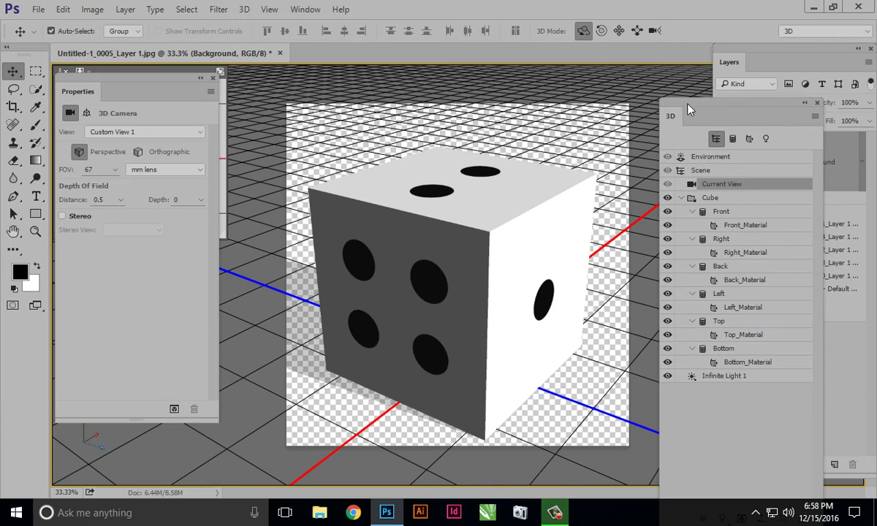
{"action": "mouse_move", "coordinate": [687, 110]}
{"action": "left_mouse_down"}
{"action": "mouse_move", "coordinate": [632, 265]}
{"action": "mouse_move", "coordinate": [642, 285]}
{"action": "left_mouse_up"}
{"action": "key", "text": "m"}
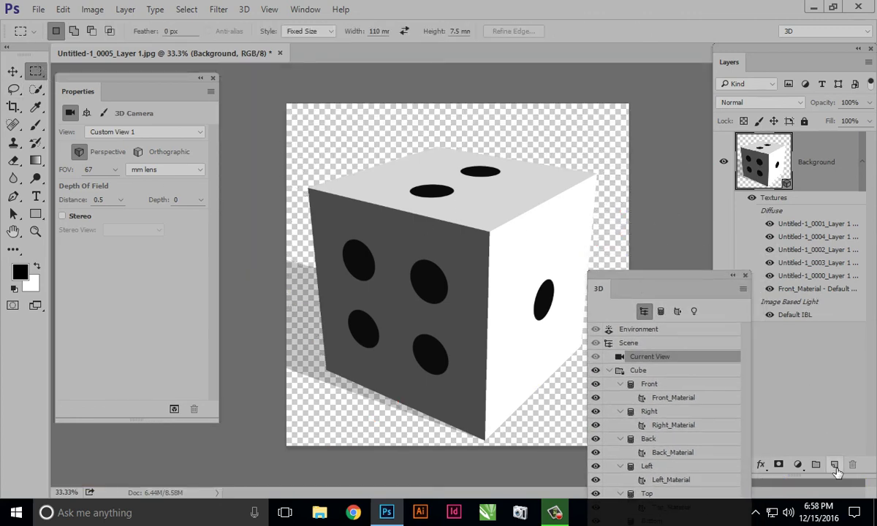
Step: Add a new Layer 1 and choose red f15151 as the fill colour
{"action": "left_click", "coordinate": [833, 465]}
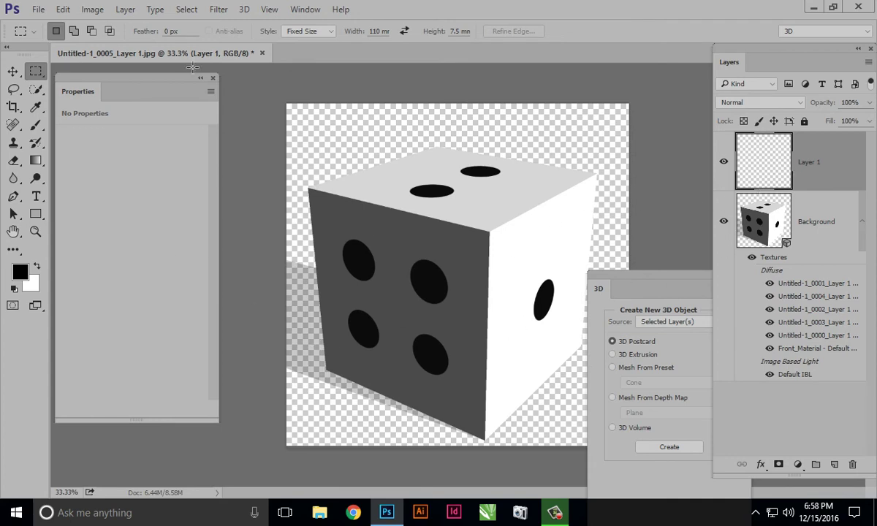
{"action": "left_click", "coordinate": [63, 9]}
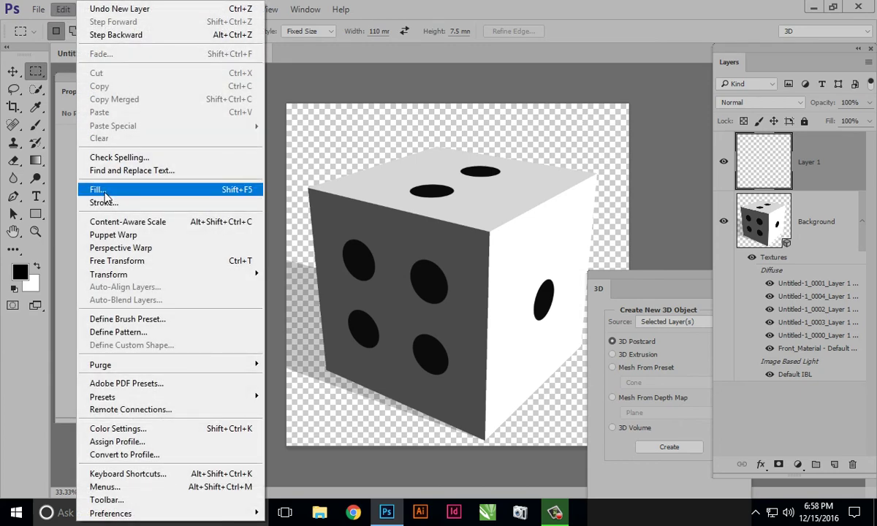
{"action": "left_click", "coordinate": [226, 193]}
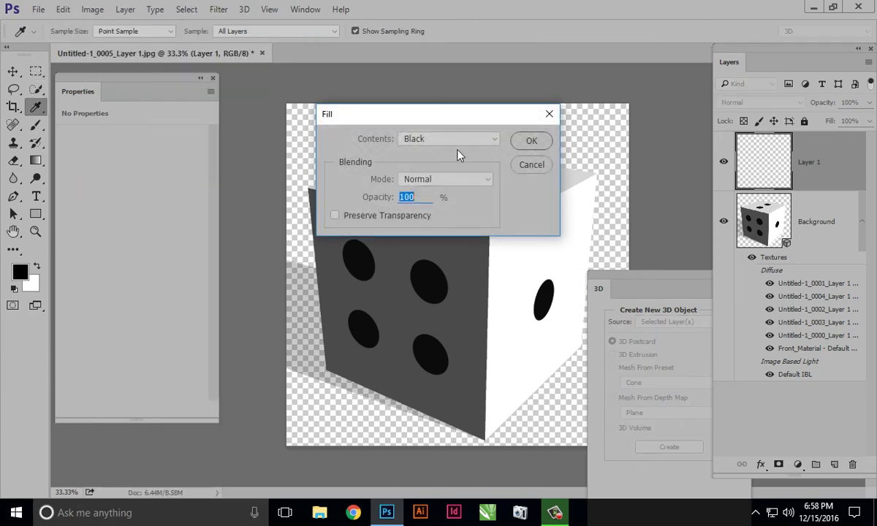
{"action": "left_click", "coordinate": [434, 139]}
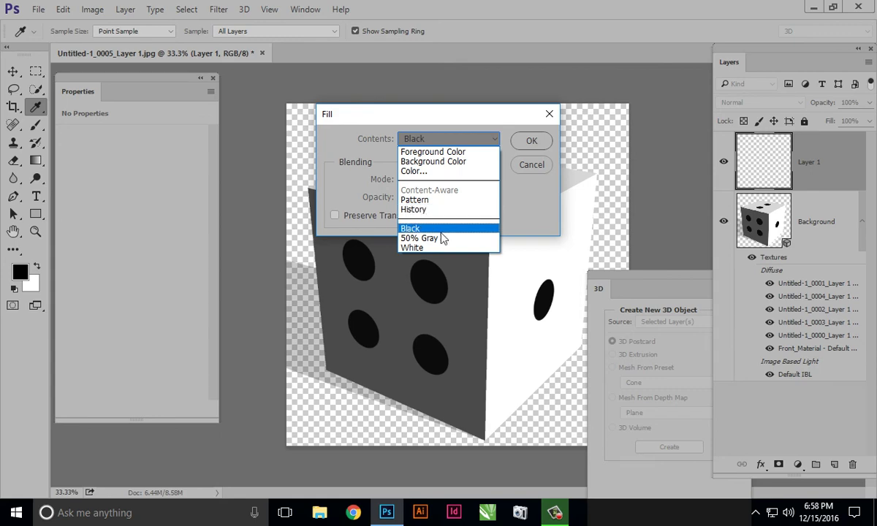
{"action": "left_click", "coordinate": [421, 172]}
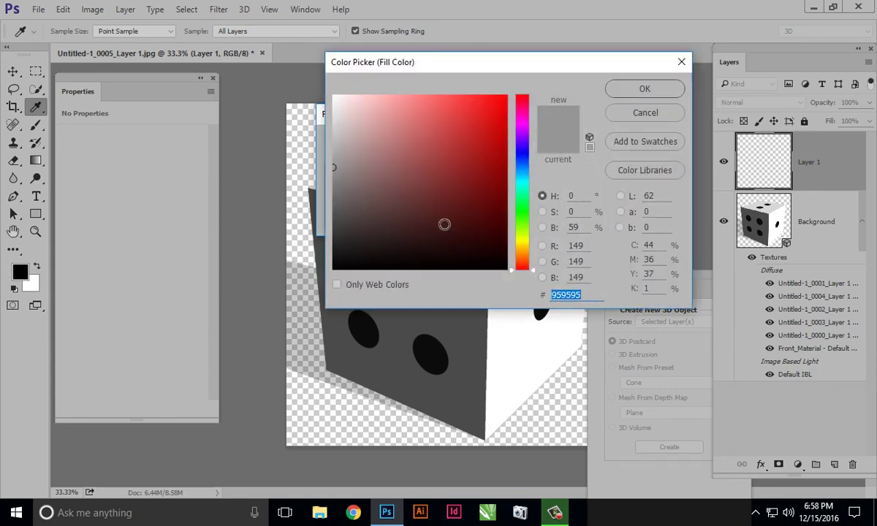
{"action": "left_click", "coordinate": [445, 108]}
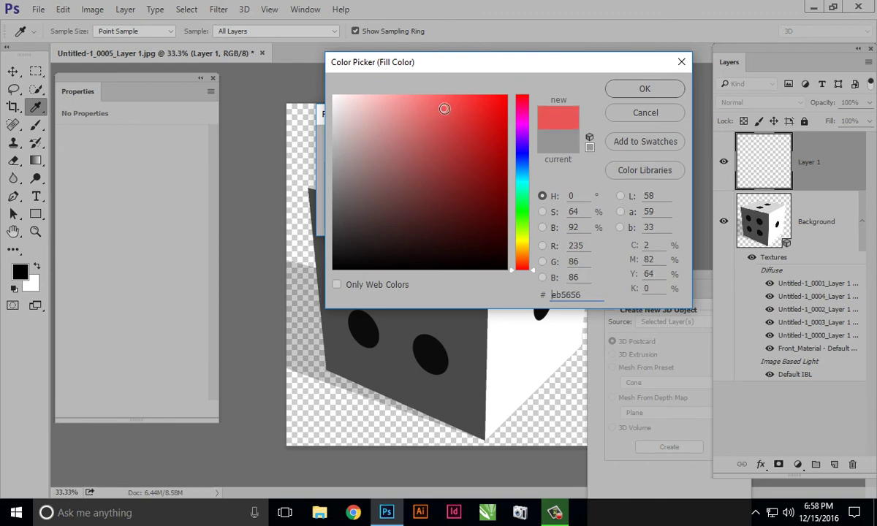
{"action": "left_click_drag", "start_coordinate": [448, 106], "coordinate": [448, 105]}
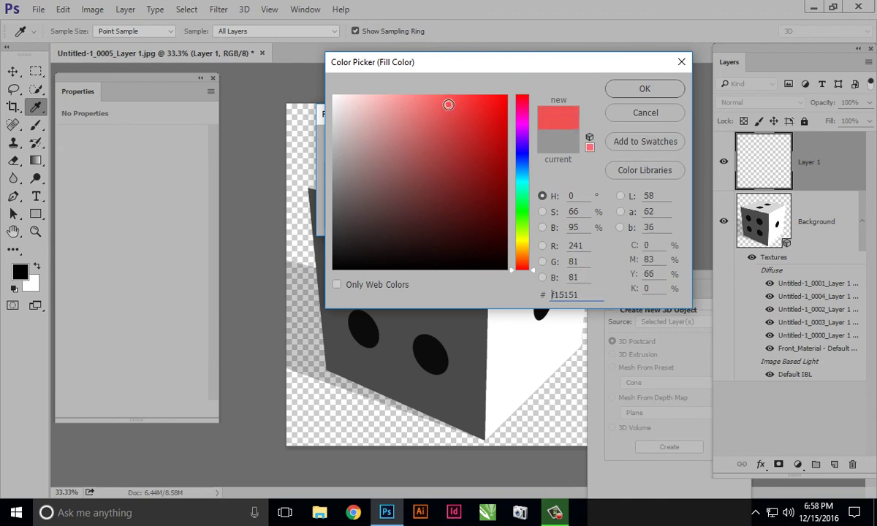
{"action": "left_click", "coordinate": [652, 89]}
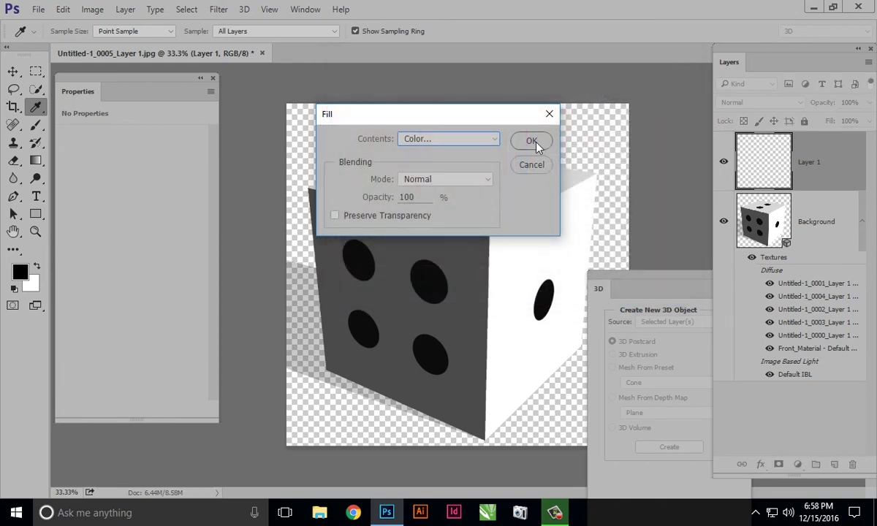
Step: Fill Layer 1 with the red and move it beneath the 3D dice layer
{"action": "left_click", "coordinate": [532, 141]}
{"action": "key", "text": "m"}
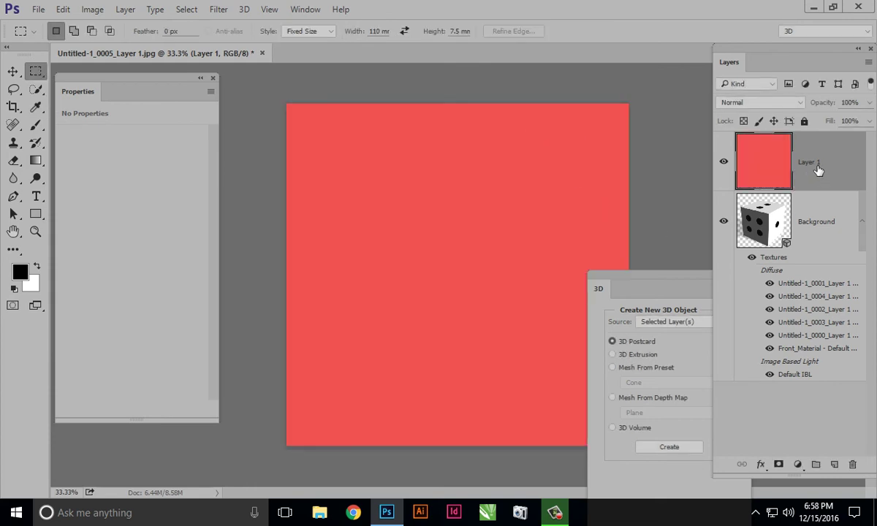
{"action": "left_click_drag", "start_coordinate": [818, 170], "coordinate": [816, 380]}
{"action": "left_click_drag", "start_coordinate": [618, 284], "coordinate": [674, 231]}
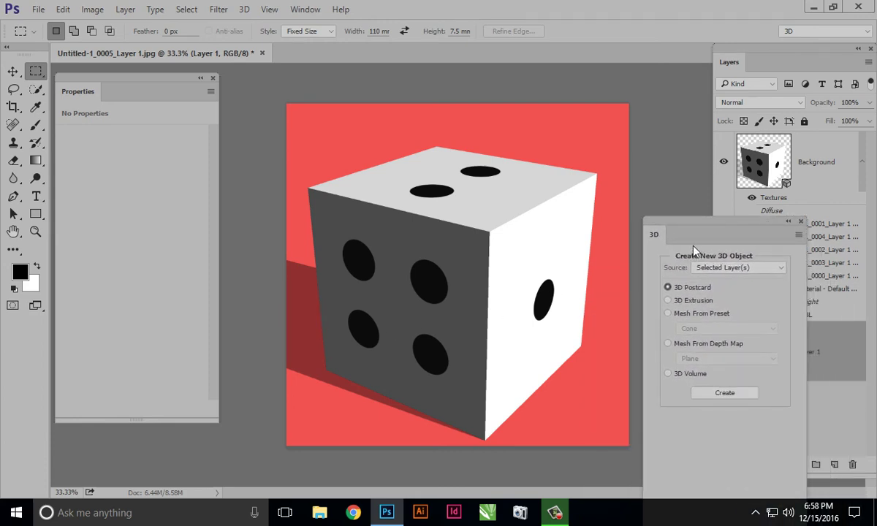
Step: Select Infinite Light 1 and re-aim it over the dice
{"action": "left_click_drag", "start_coordinate": [643, 222], "coordinate": [623, 223]}
{"action": "left_click", "coordinate": [795, 167]}
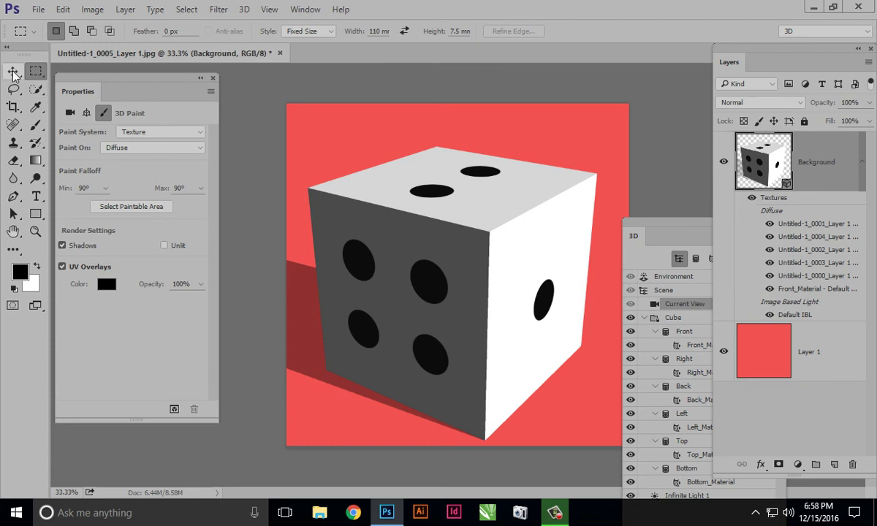
{"action": "left_click", "coordinate": [13, 72]}
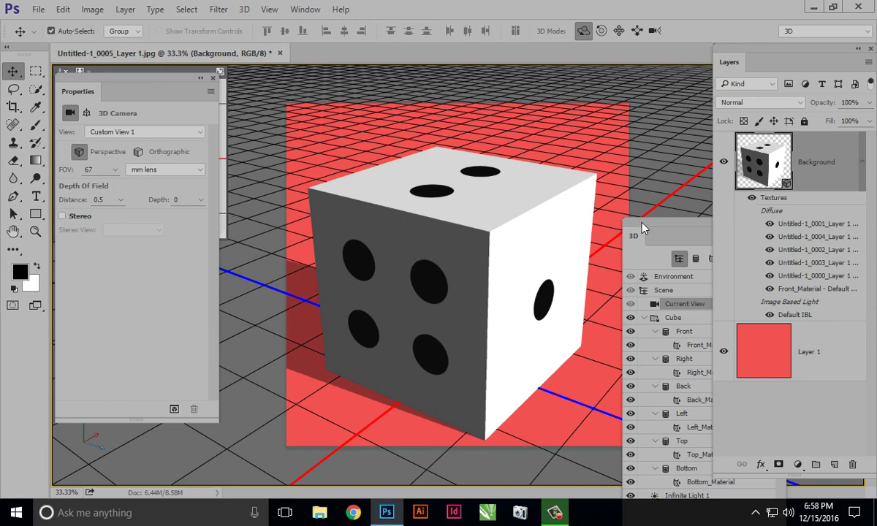
{"action": "mouse_move", "coordinate": [642, 229]}
{"action": "left_mouse_down"}
{"action": "mouse_move", "coordinate": [638, 86]}
{"action": "mouse_move", "coordinate": [701, 84]}
{"action": "left_mouse_up"}
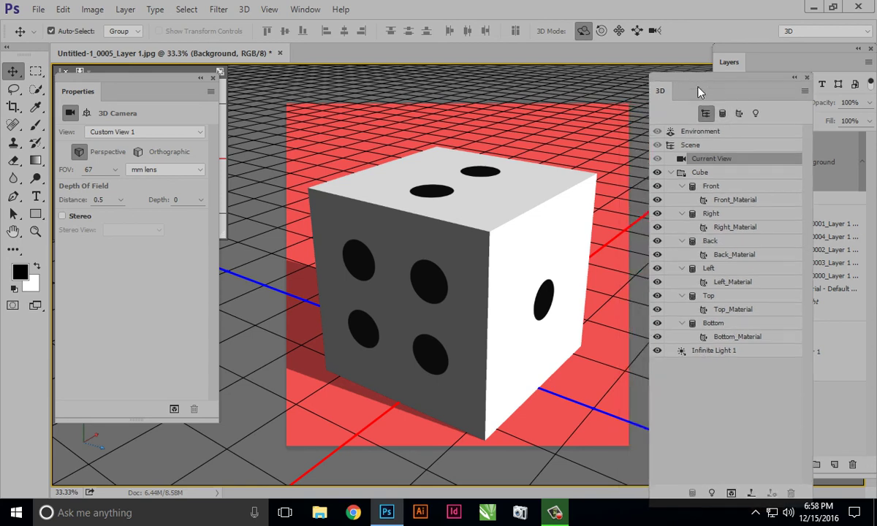
{"action": "left_click", "coordinate": [714, 352]}
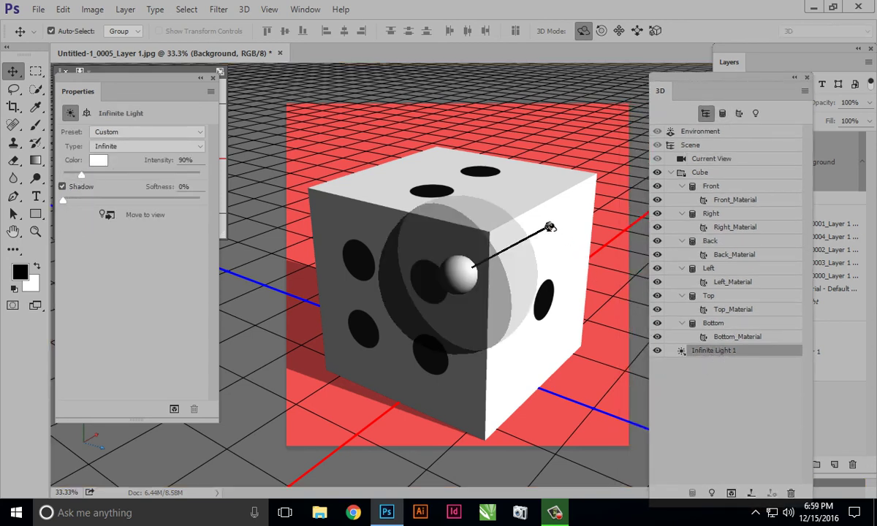
{"action": "mouse_move", "coordinate": [549, 226]}
{"action": "left_mouse_down"}
{"action": "mouse_move", "coordinate": [488, 266]}
{"action": "mouse_move", "coordinate": [401, 228]}
{"action": "mouse_move", "coordinate": [489, 245]}
{"action": "left_mouse_up"}
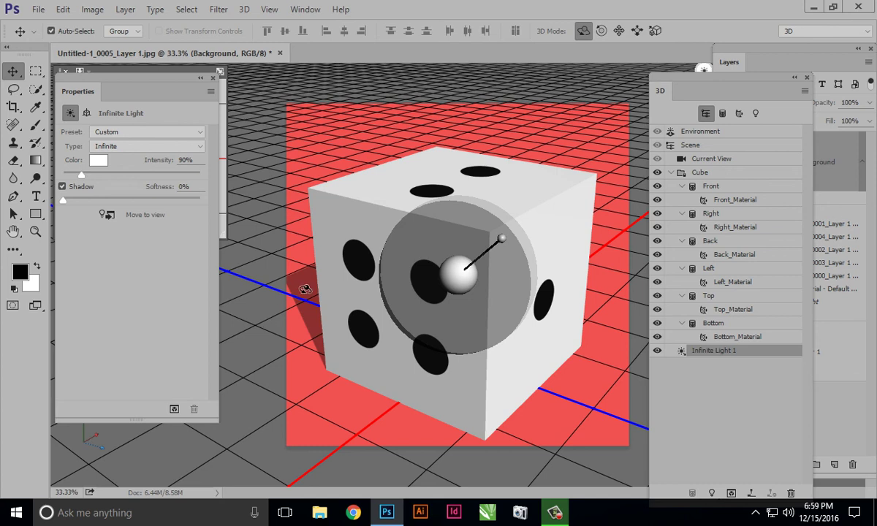
Step: Keep the light's cast shadow on and set its softness to 8%
{"action": "left_click", "coordinate": [62, 187]}
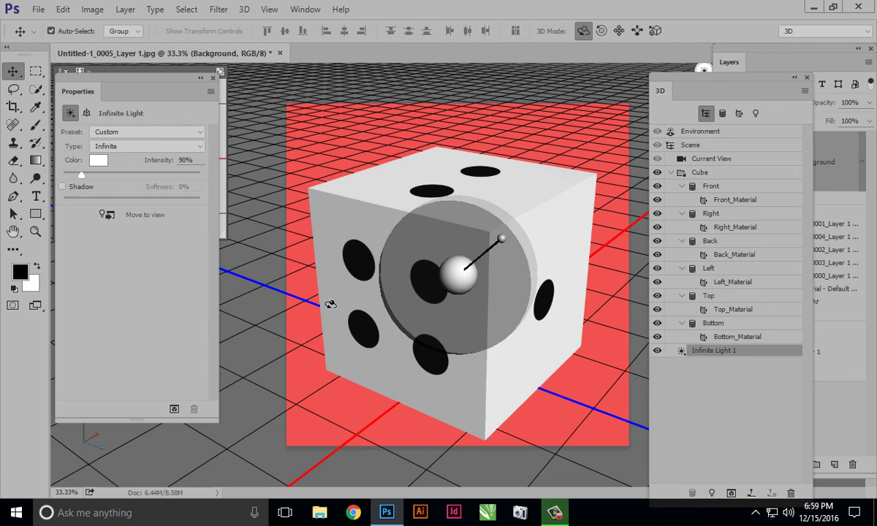
{"action": "left_click", "coordinate": [62, 187]}
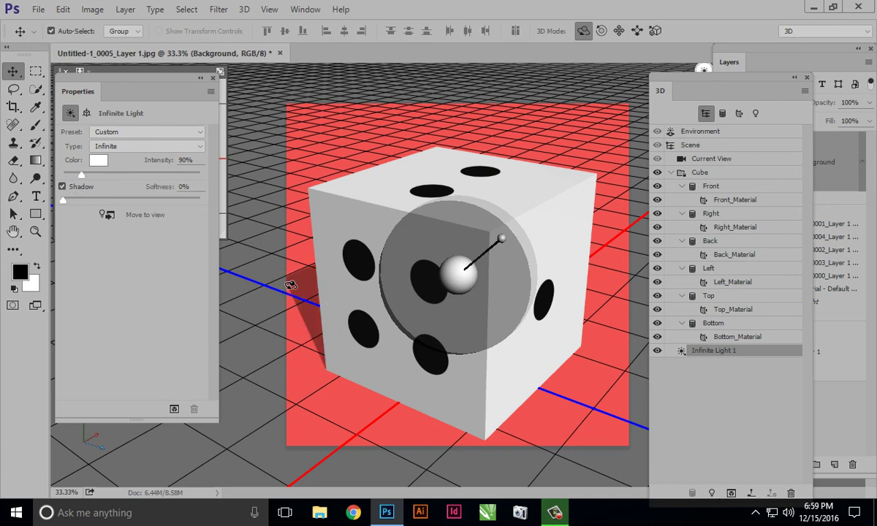
{"action": "left_click", "coordinate": [74, 198]}
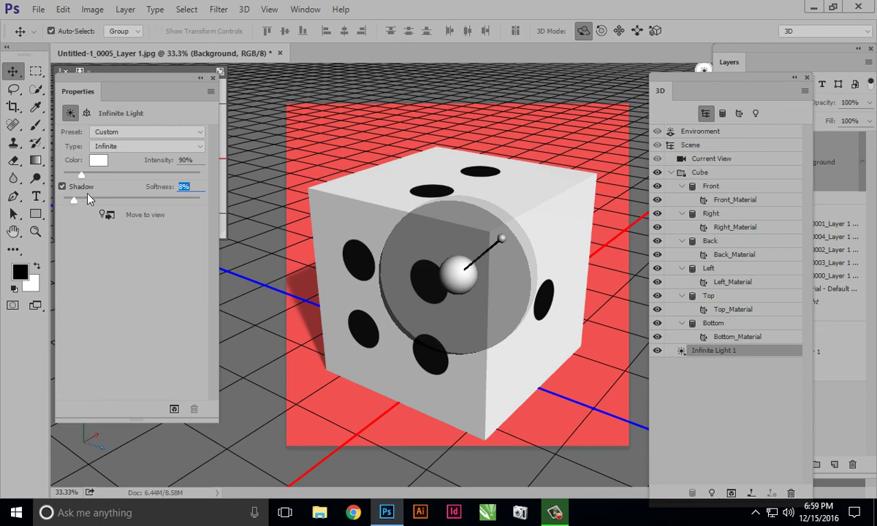
{"action": "left_click_drag", "start_coordinate": [707, 88], "coordinate": [731, 161]}
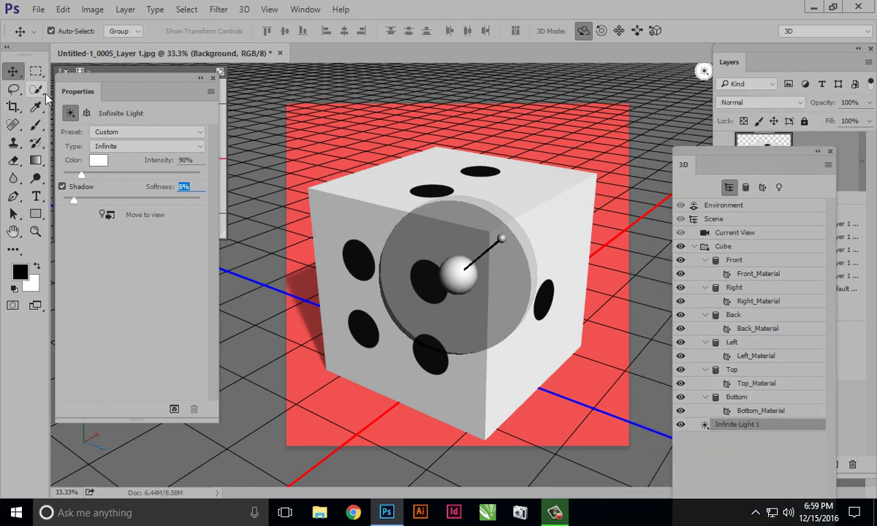
Step: Switch to the Rectangular Marquee tool and close the 3D and Properties panels
{"action": "left_click", "coordinate": [36, 71]}
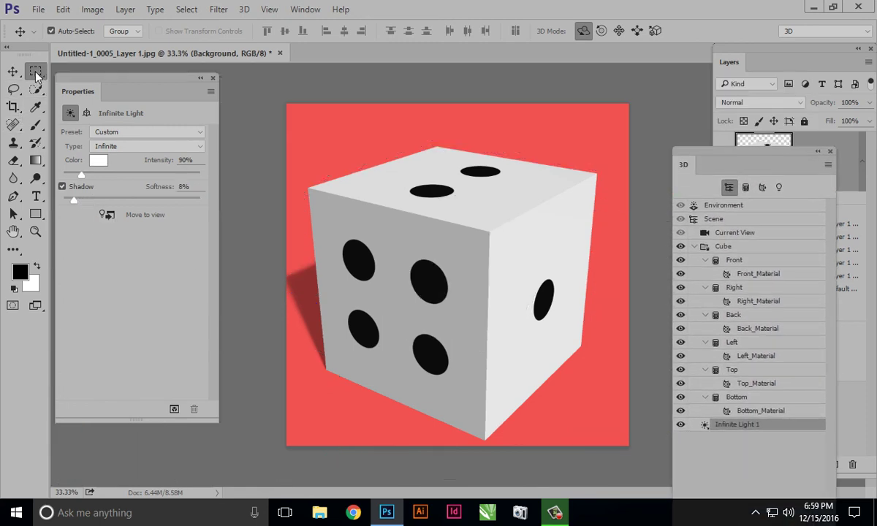
{"action": "mouse_move", "coordinate": [712, 158]}
{"action": "left_mouse_down"}
{"action": "mouse_move", "coordinate": [643, 212]}
{"action": "mouse_move", "coordinate": [652, 272]}
{"action": "left_mouse_up"}
{"action": "left_click", "coordinate": [772, 264]}
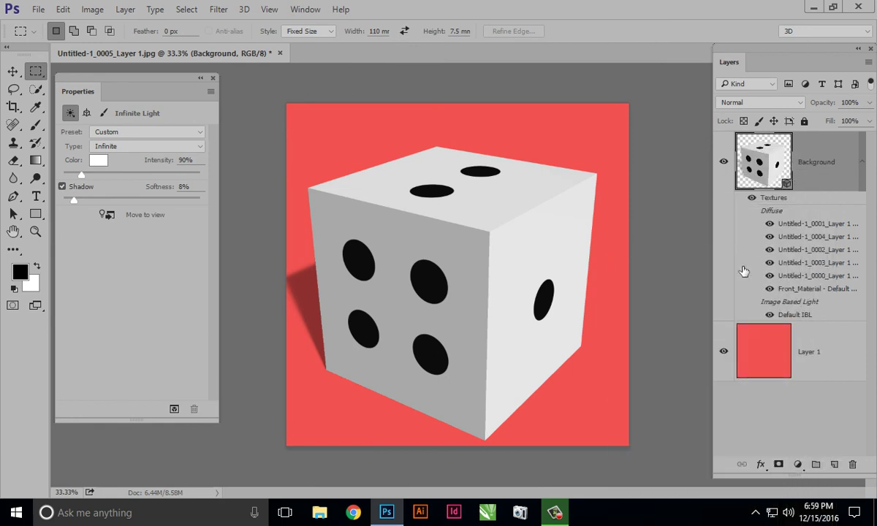
{"action": "left_click", "coordinate": [213, 78]}
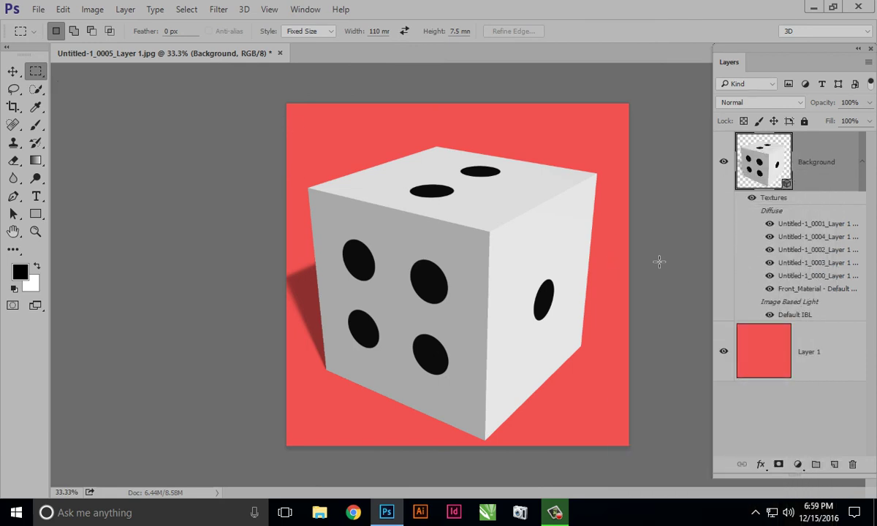